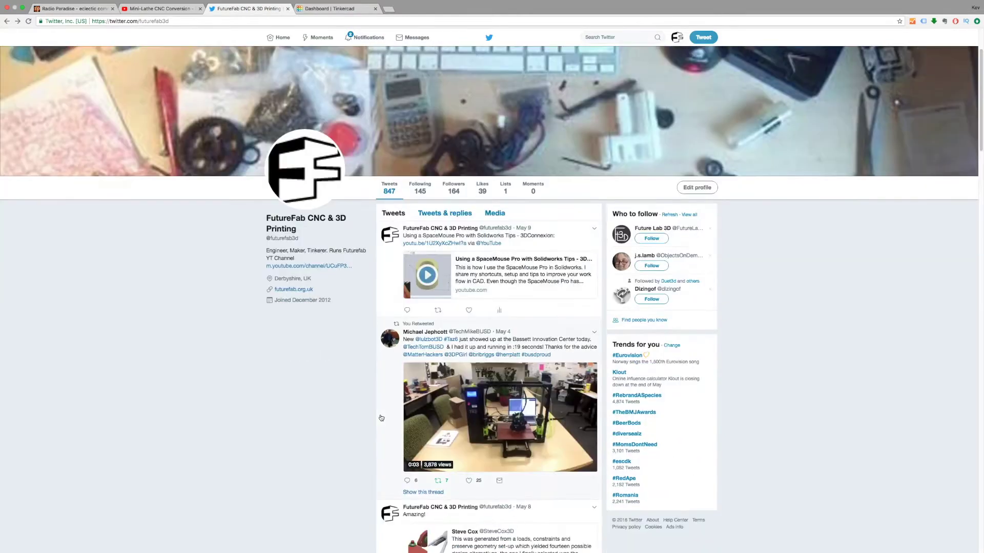
scroll(382, 417, down, 6)
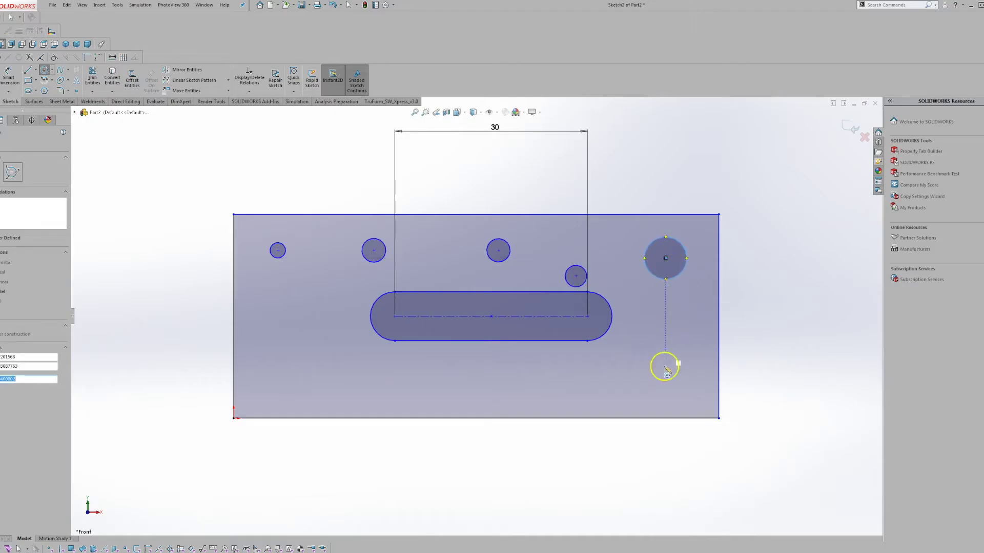
- Scroll the timeline, then place several circles in the Fusion 360 sketch
click(665, 397)
click(668, 387)
click(575, 397)
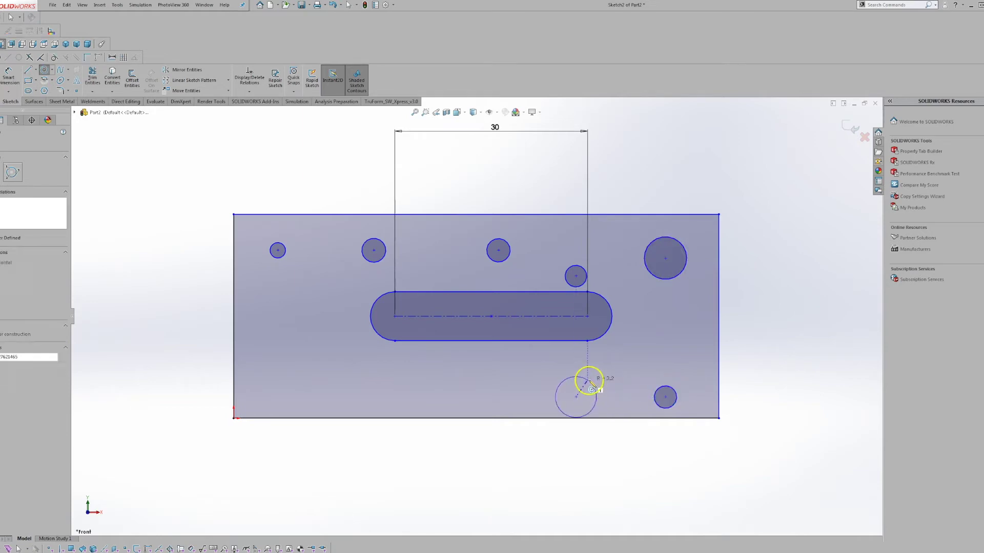
click(590, 383)
click(463, 398)
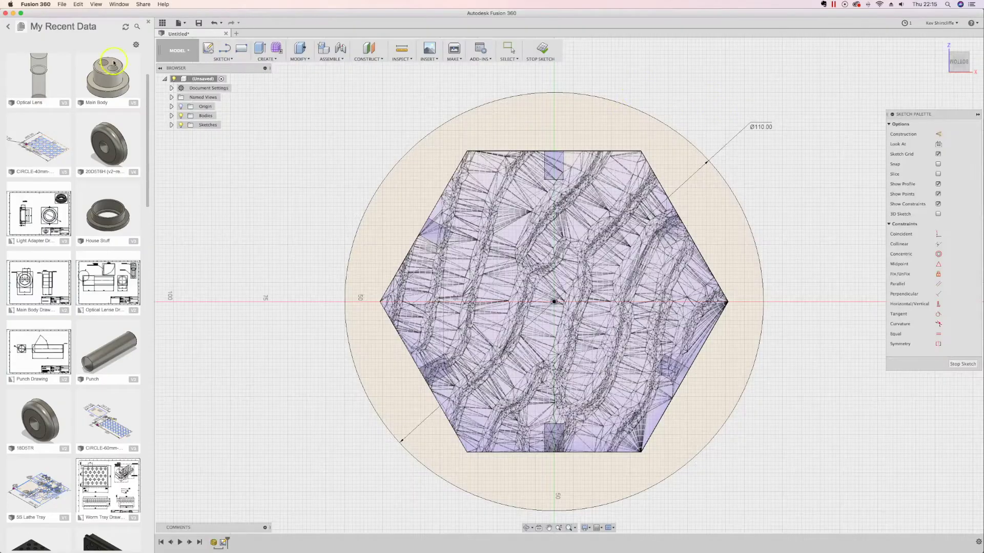
- Start extruding the 110 mm circle profile, then go to Tinkercad's teachers page
click(266, 56)
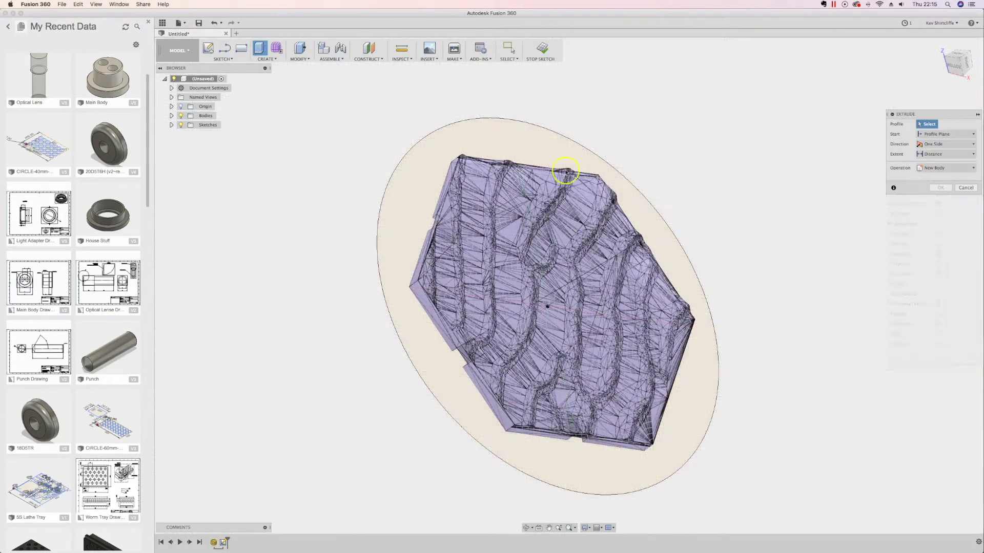
click(558, 156)
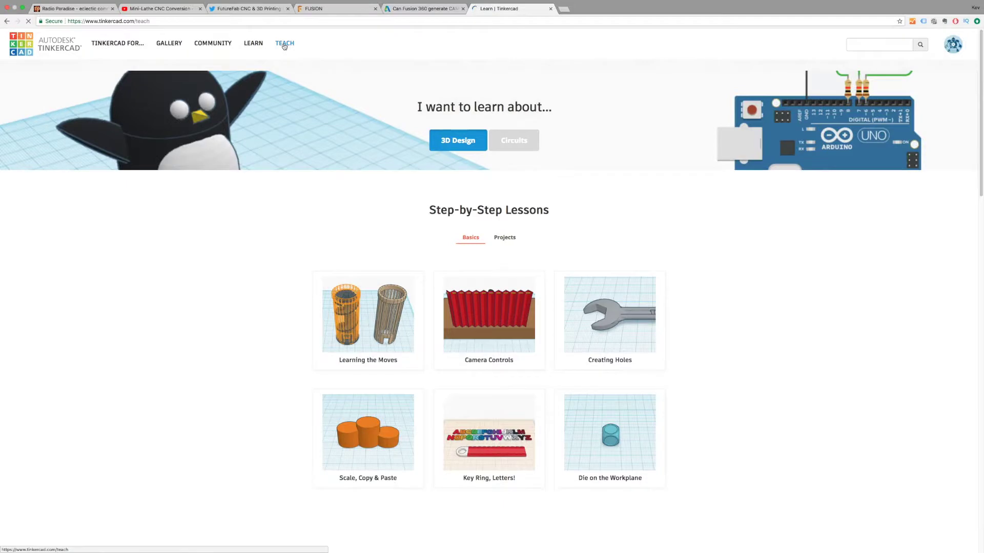
click(284, 43)
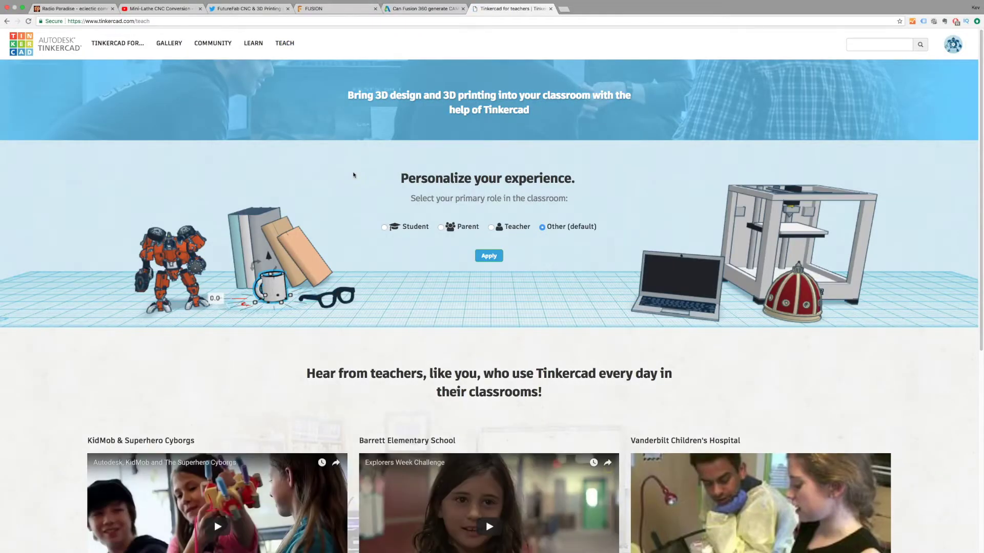
- Scroll the Tinkercad Teach page to reach recent designs such as Copy of Catan-Desert
scroll(353, 175, down, 5)
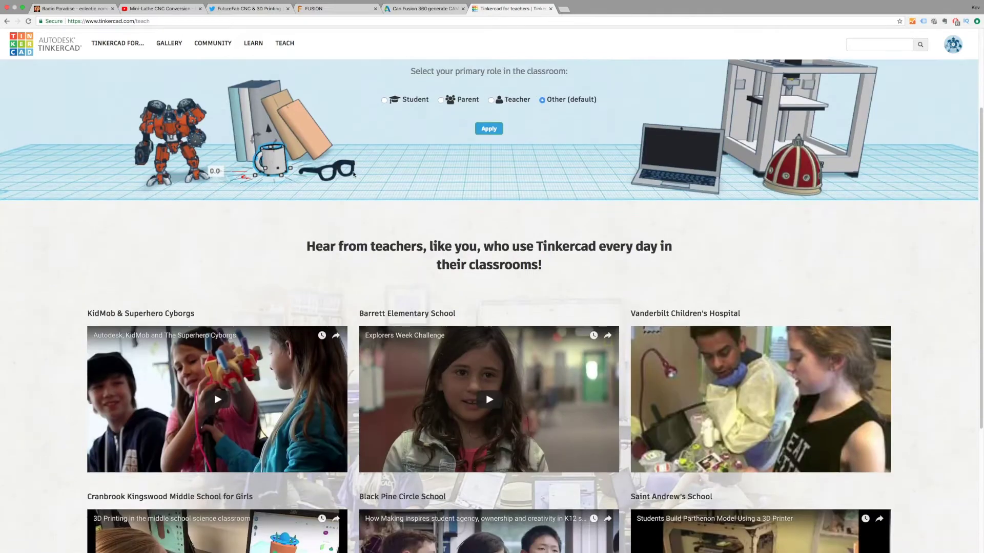
scroll(353, 175, down, 1)
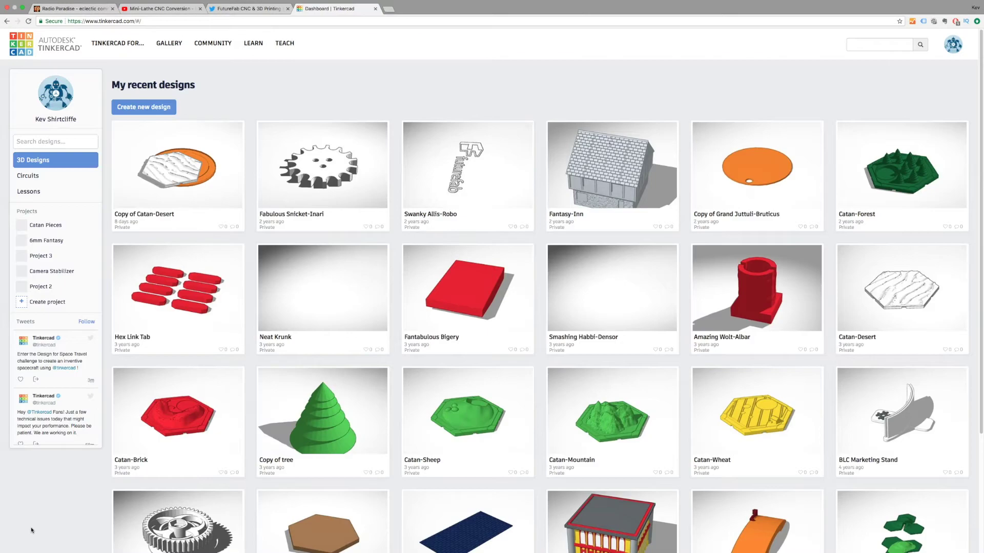
mouse_move(153, 149)
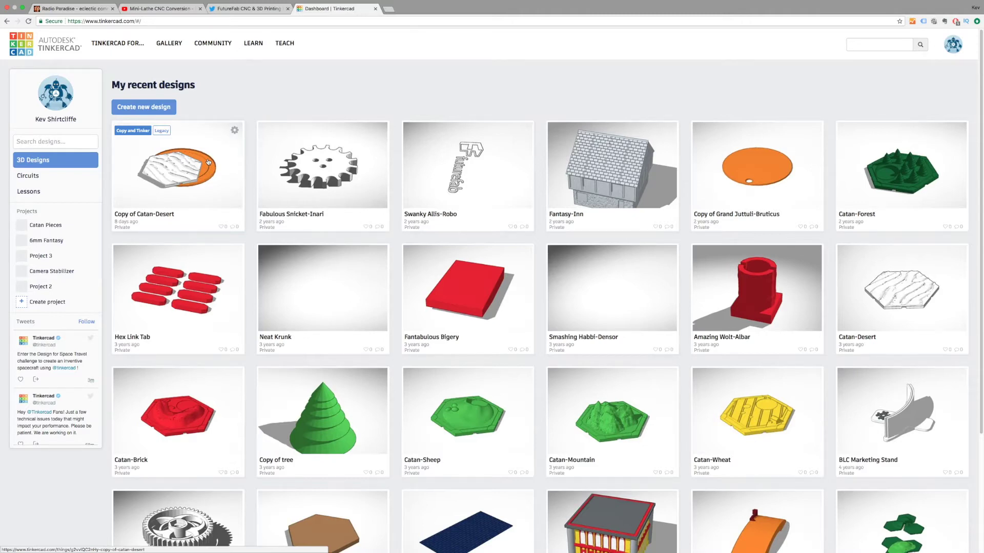
- Back in Fusion 360, enable the Mesh Workspace preview feature in Preferences
key(super+Tab)
key(super+Tab)
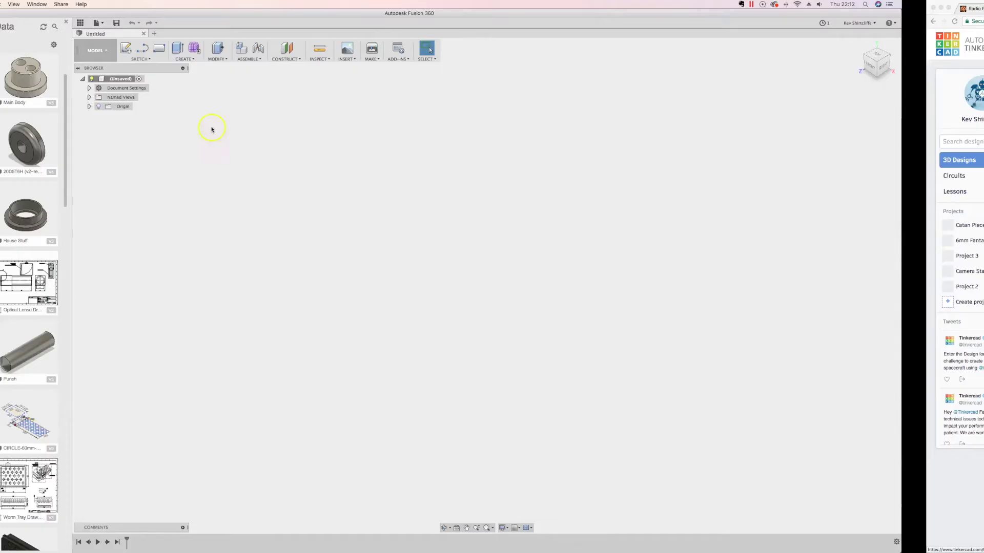
click(946, 23)
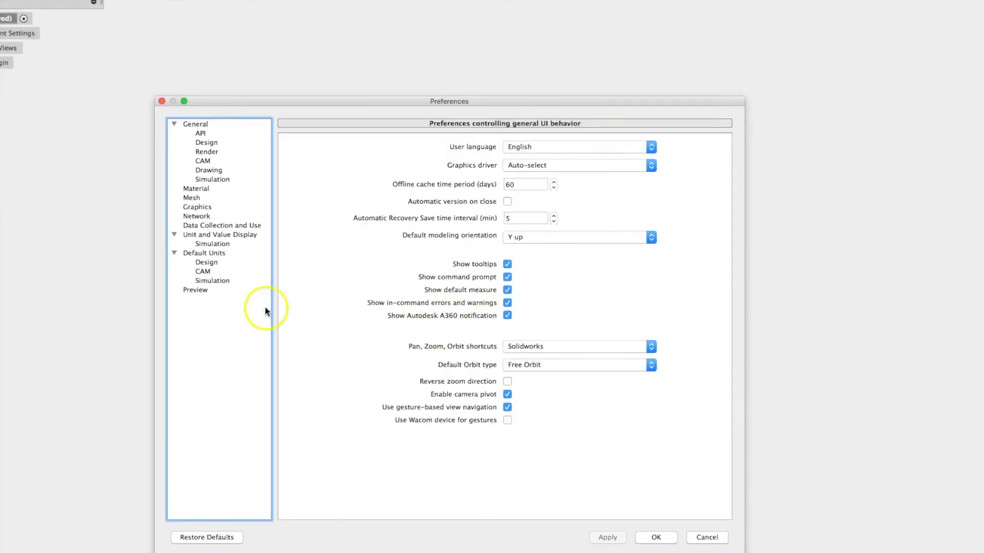
click(201, 290)
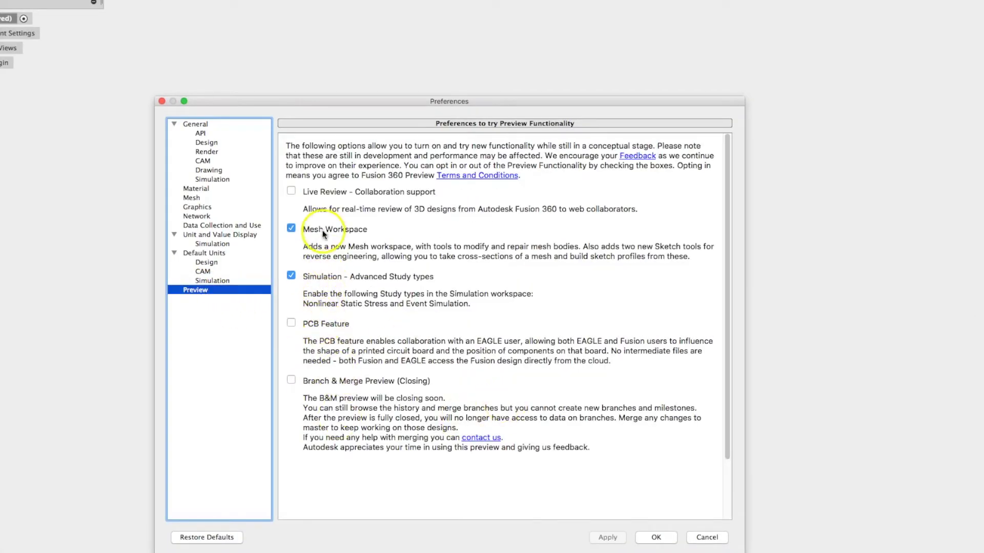
click(661, 539)
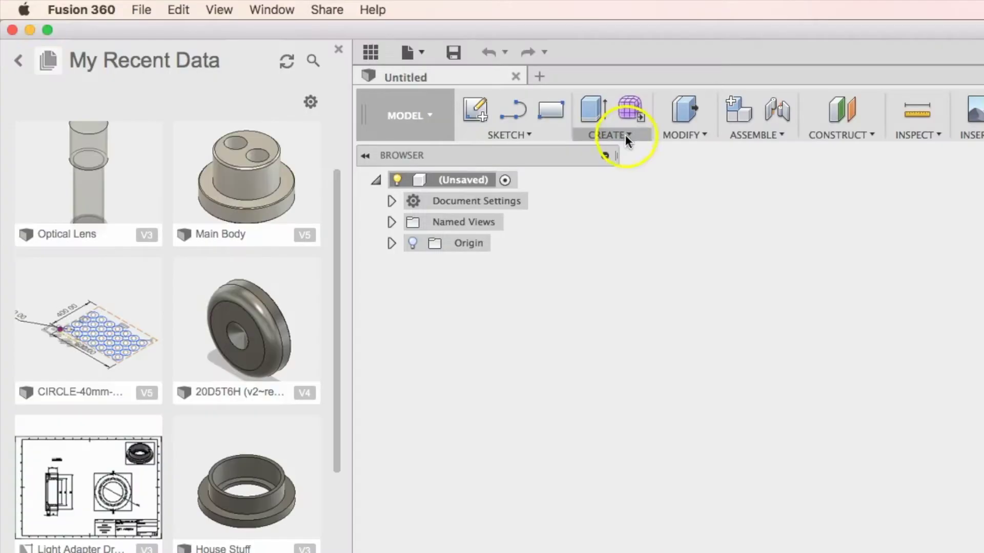
- Switch to the Mesh workspace and insert the hexagonal desert-tile STL mesh
click(626, 135)
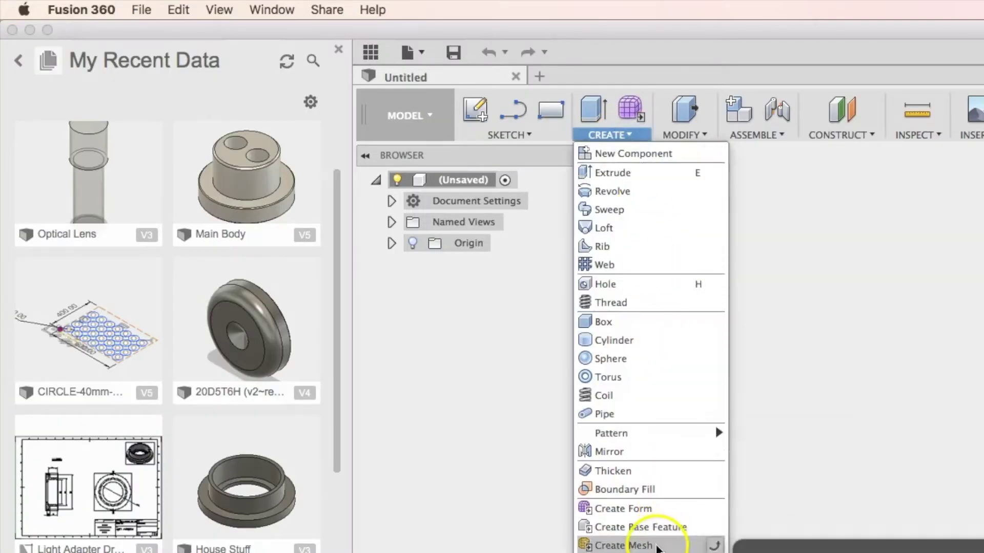
click(638, 546)
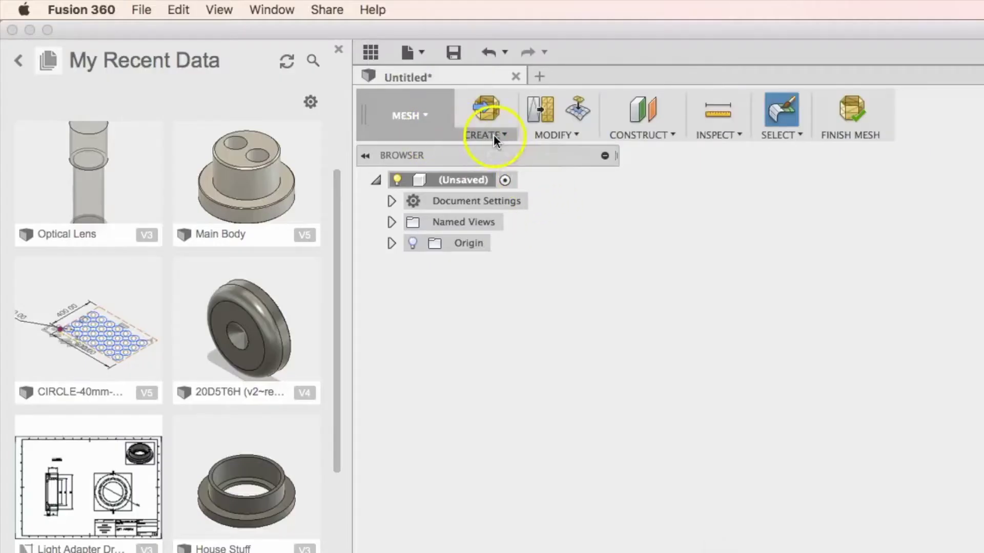
click(493, 134)
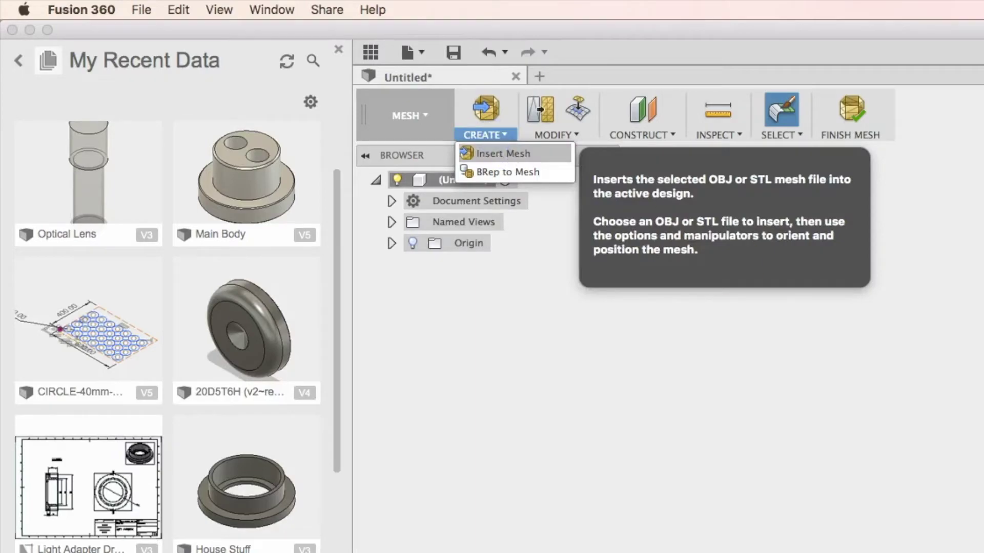
click(502, 153)
key(Escape)
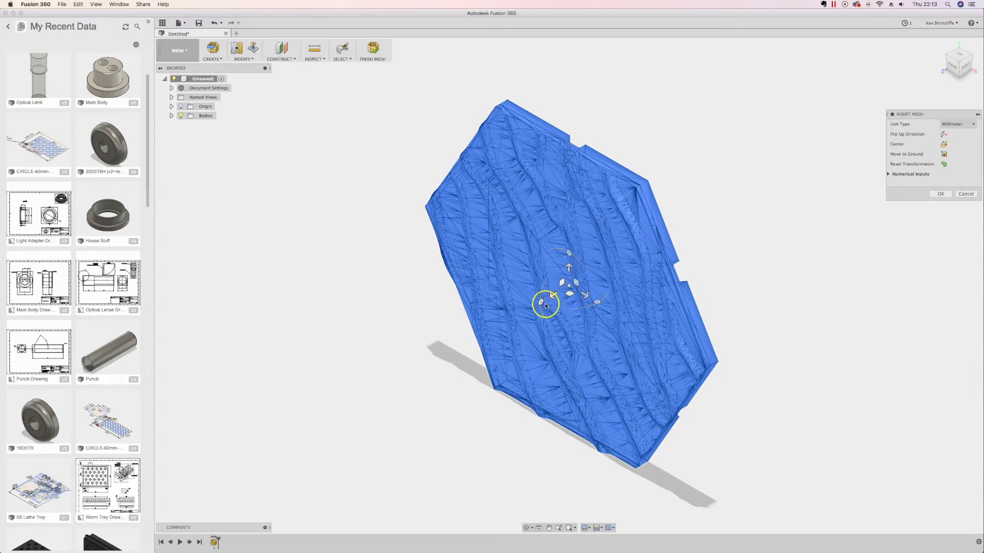
- Rotate the tile mesh -90° to lie flat, centre it on the origin, and confirm
drag(544, 289, 569, 255)
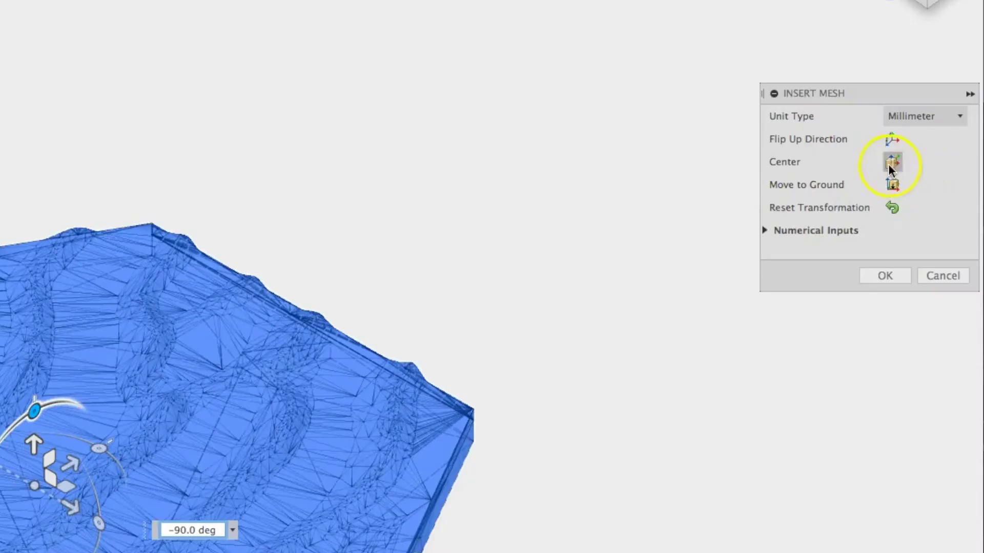
click(943, 145)
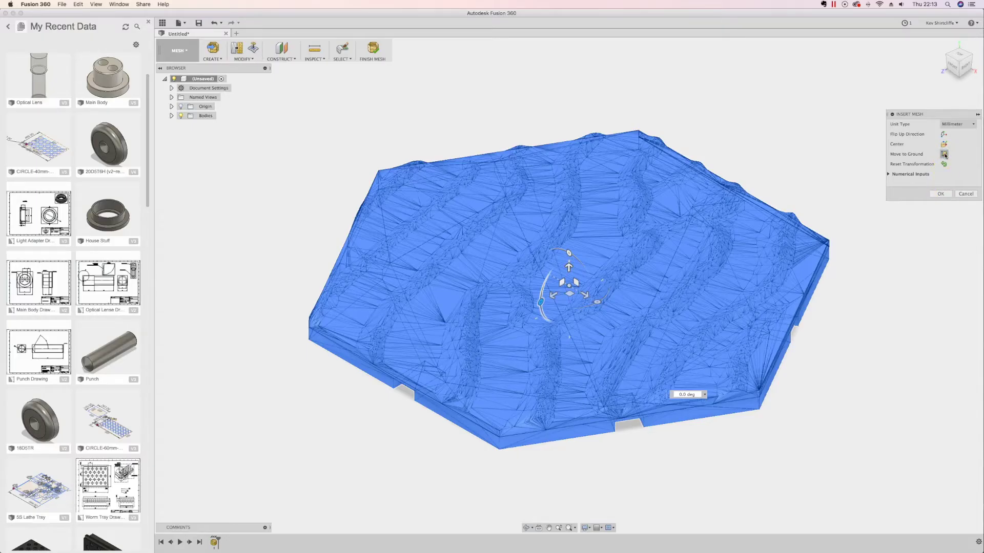
click(940, 195)
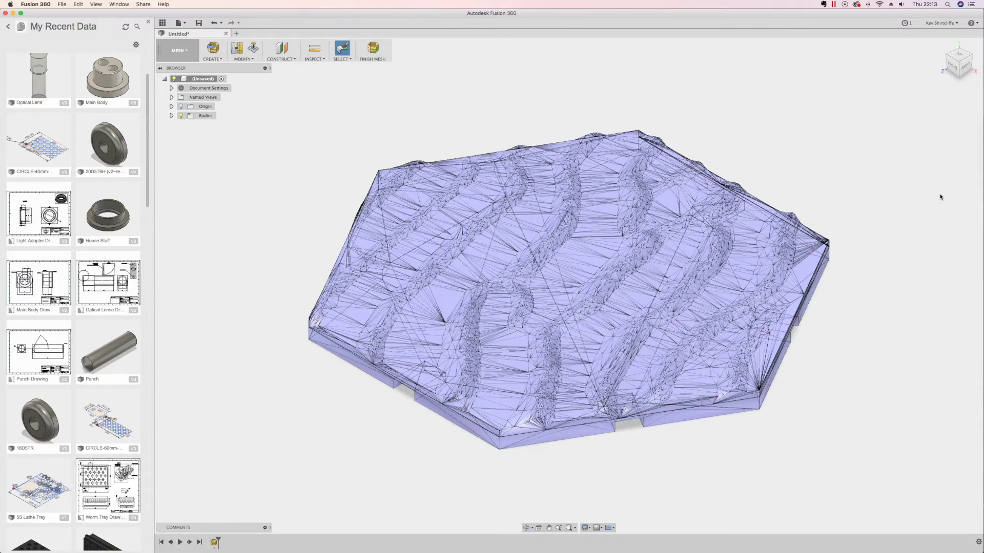
- Orbit to inspect the flat tile mesh, then switch back to the Model workspace
shift+middle_drag(940, 196, 867, 266)
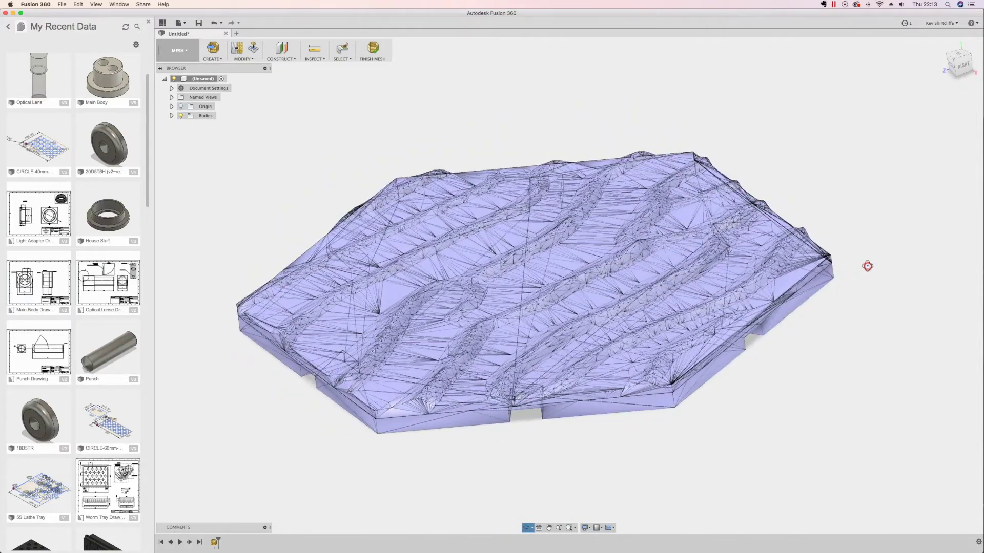
shift+middle_drag(713, 317, 641, 321)
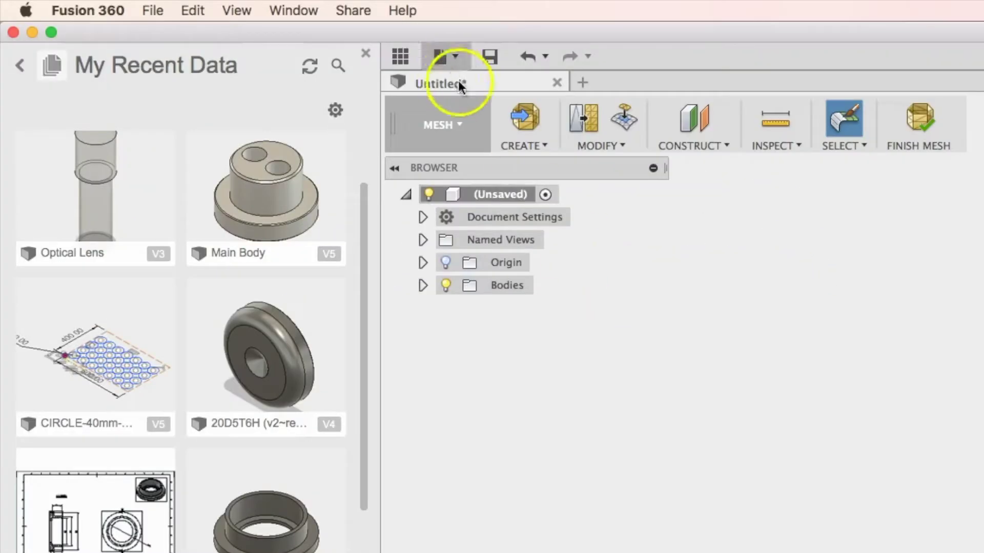
click(456, 131)
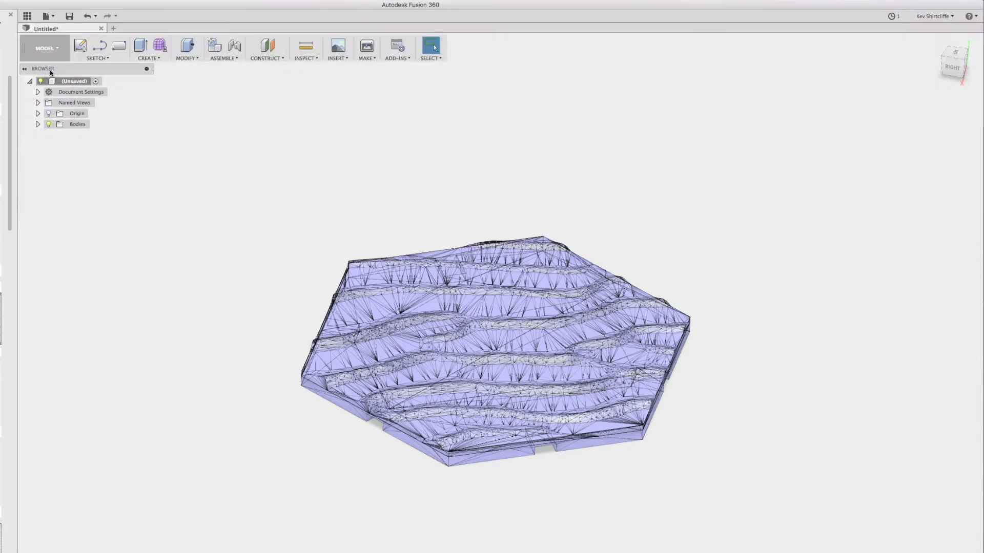
- Orient the view beneath the mesh and start a new sketch on the ground plane
mouse_move(953, 63)
mouse_down()
mouse_move(952, 37)
mouse_move(956, 71)
mouse_up()
click(956, 73)
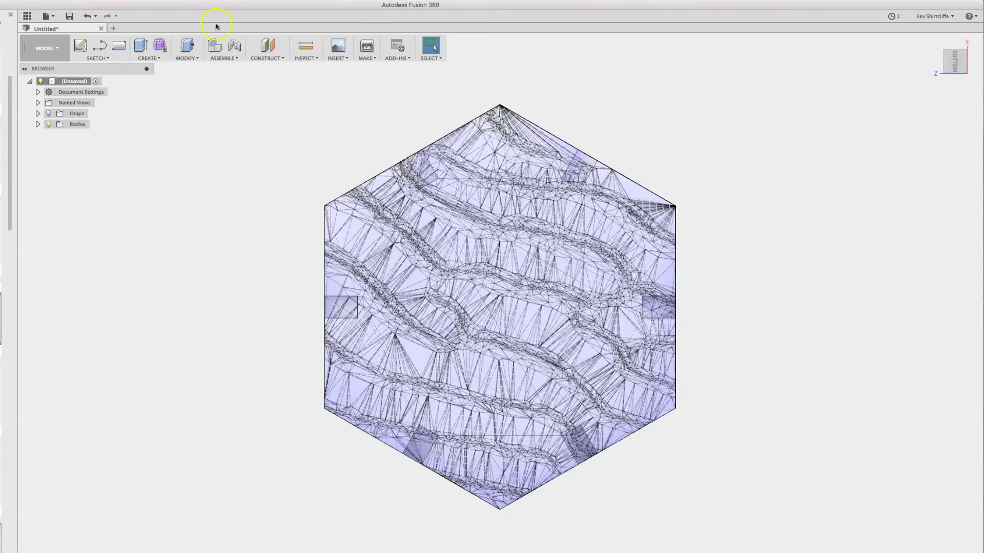
click(103, 61)
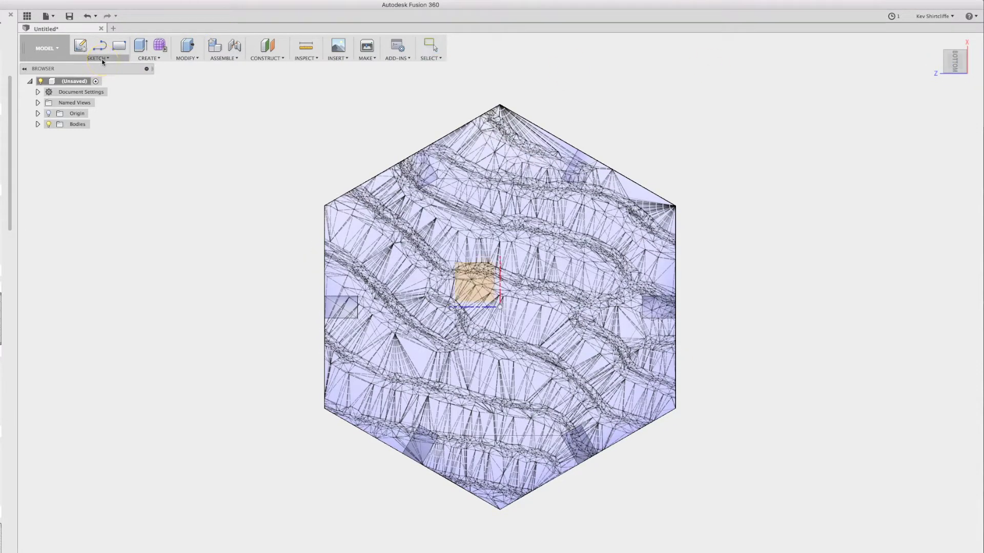
click(477, 281)
click(482, 293)
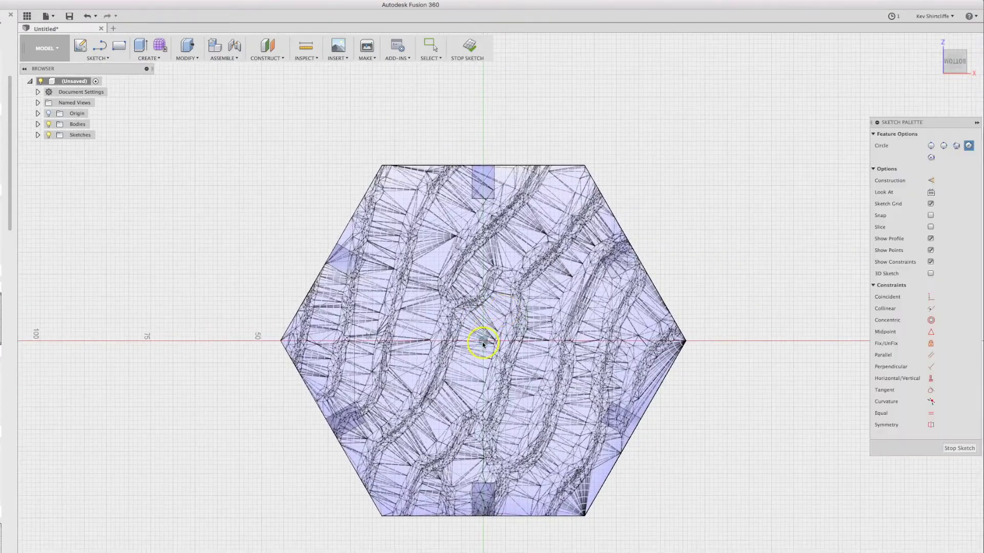
- Draw an origin-centred circle around the hexagon and dimension its diameter to 110 mm
click(483, 342)
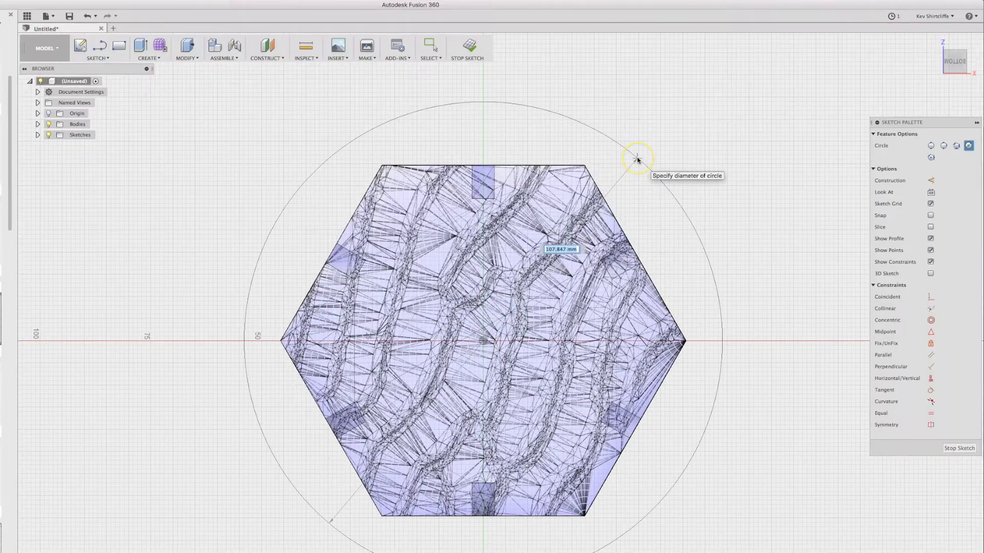
click(638, 158)
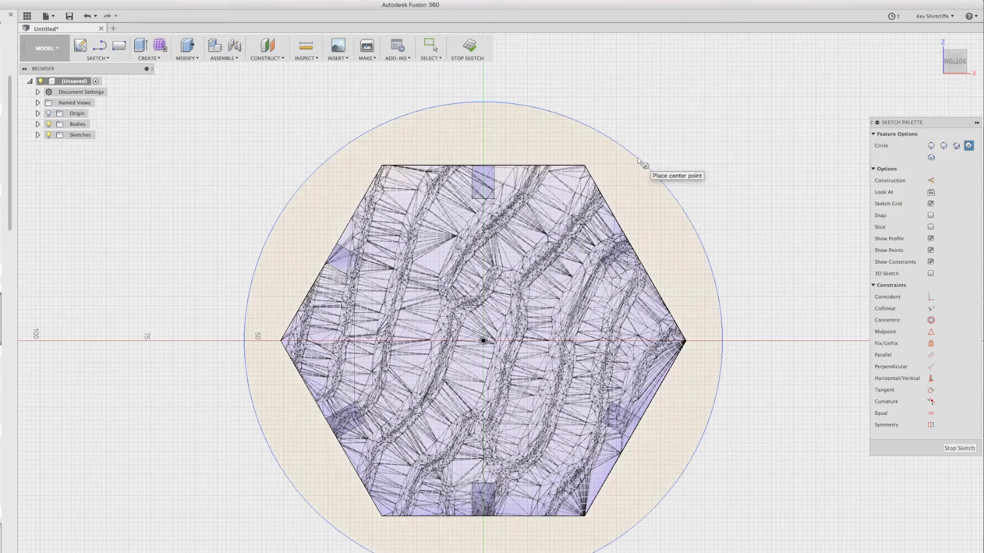
key(Escape)
key(d)
click(652, 167)
click(707, 138)
text(1)
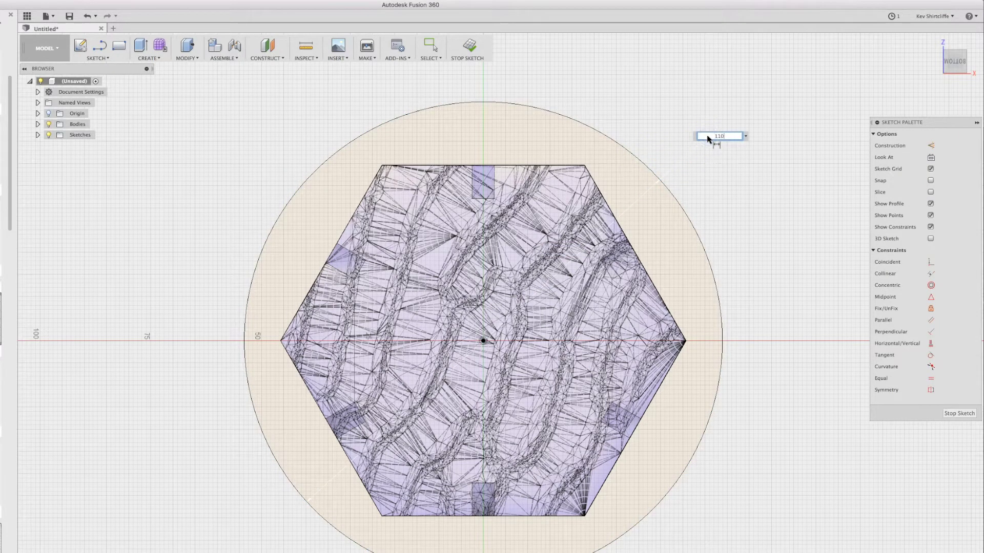
text(10)
key(Return)
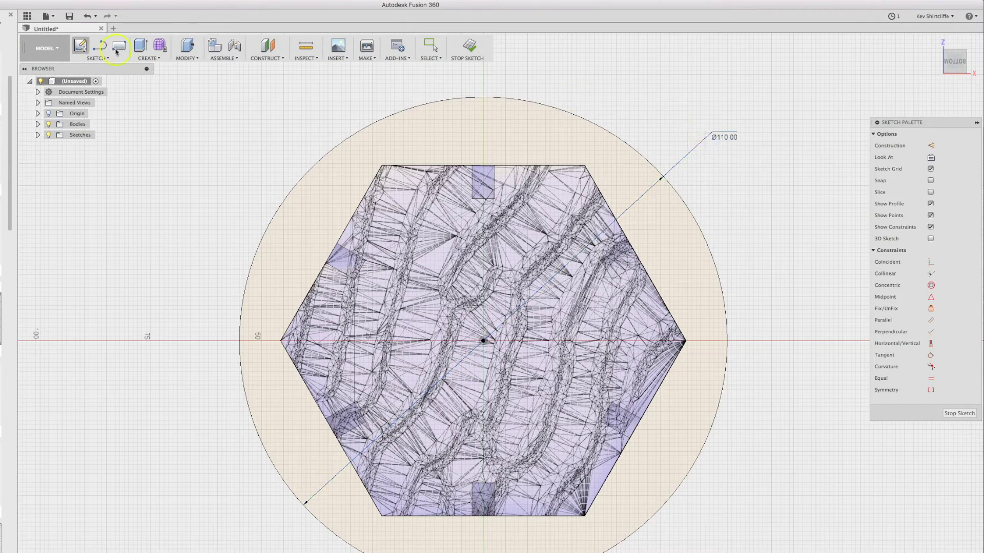
click(141, 46)
- Extrude the 110 mm circle -2 mm downward into a solid base disc
click(483, 341)
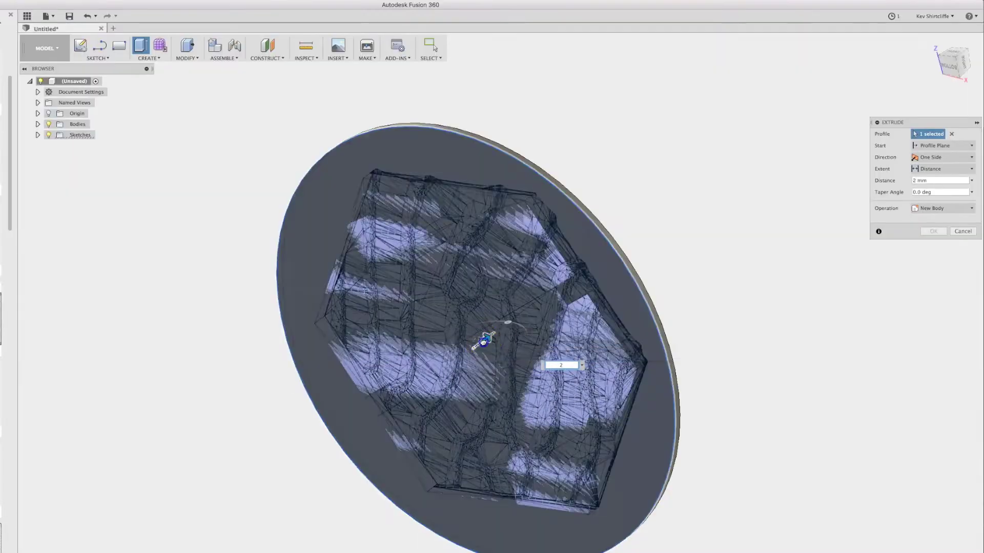
text(-2)
key(Return)
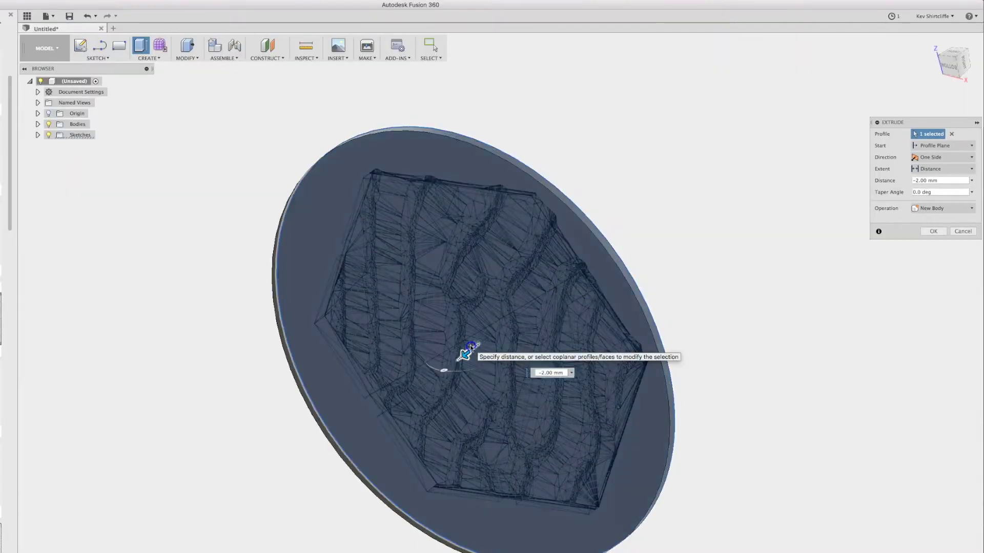
shift+middle_drag(630, 219, 610, 224)
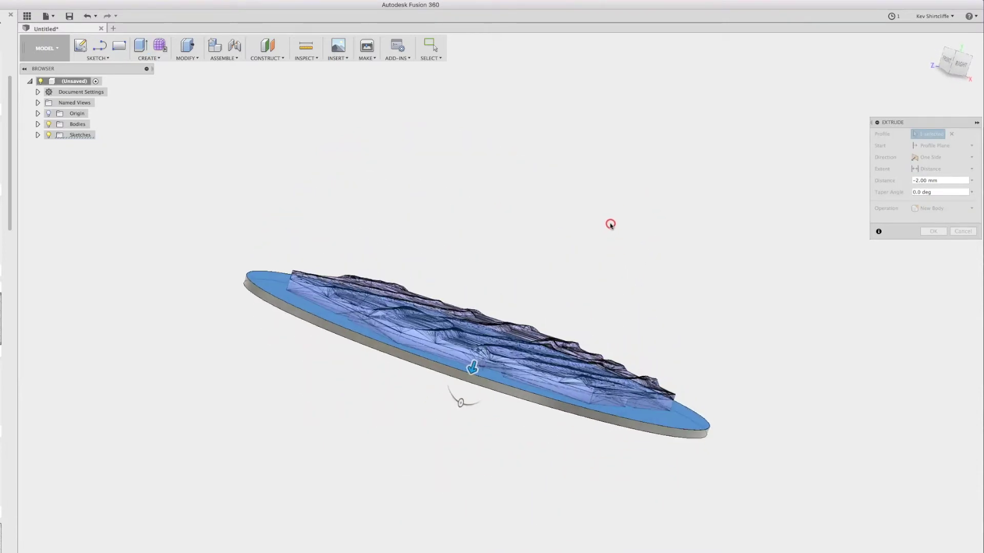
key(Return)
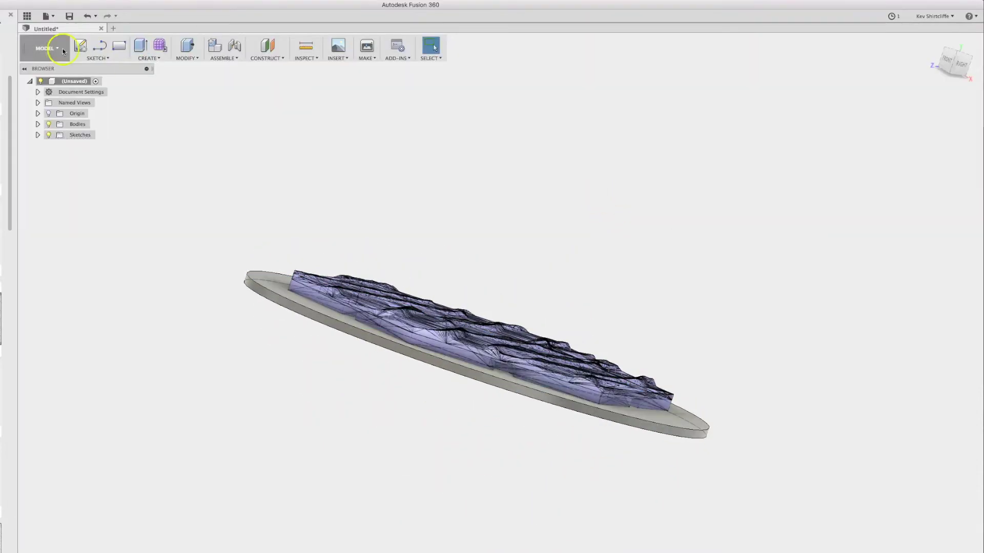
- Start a sketch on the disc's top face and draw a concentric circle near its rim
click(80, 45)
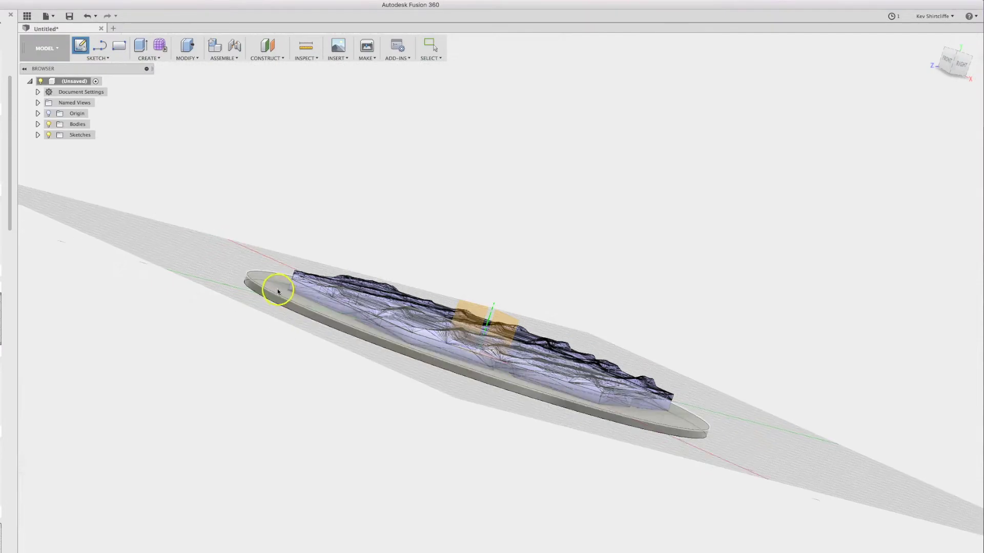
click(278, 291)
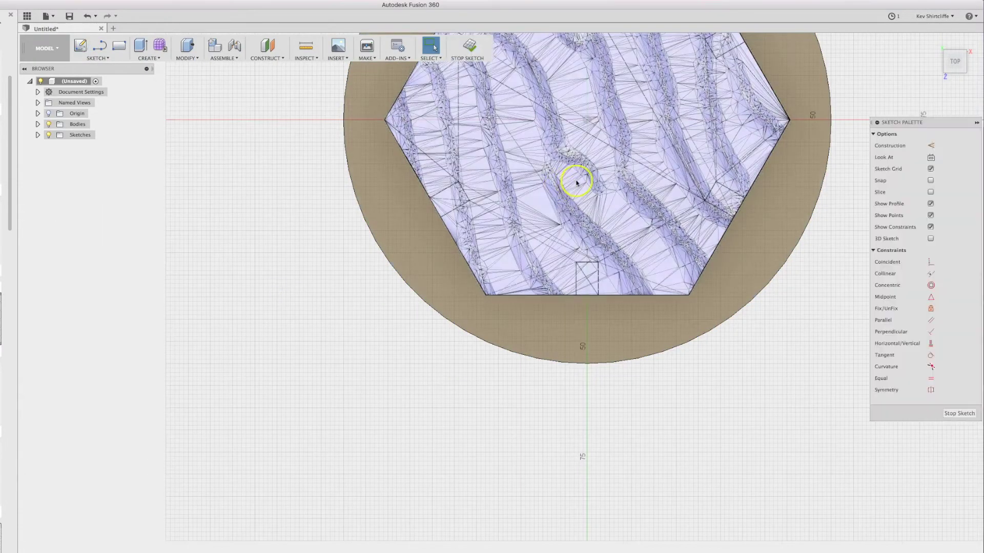
key(c)
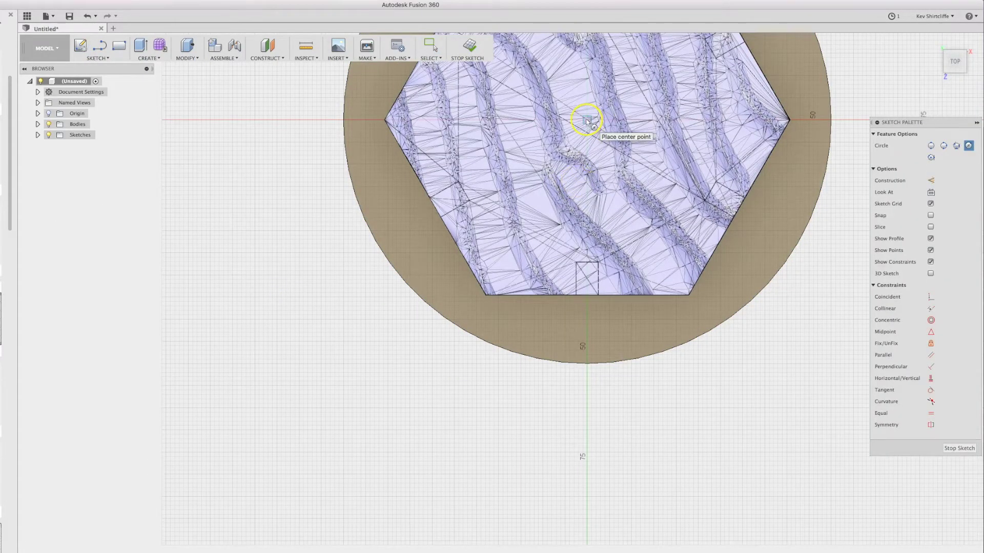
middle_drag(587, 121, 420, 353)
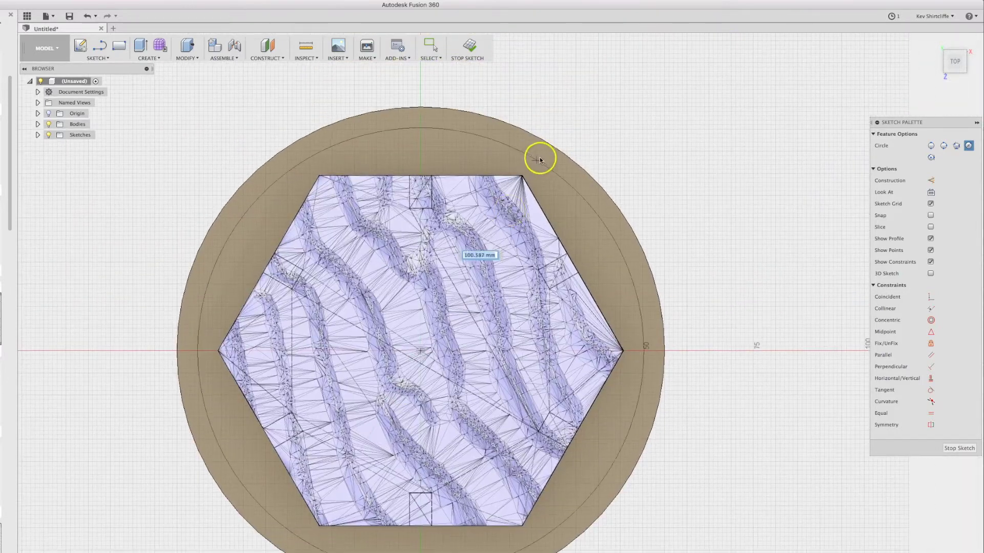
click(552, 148)
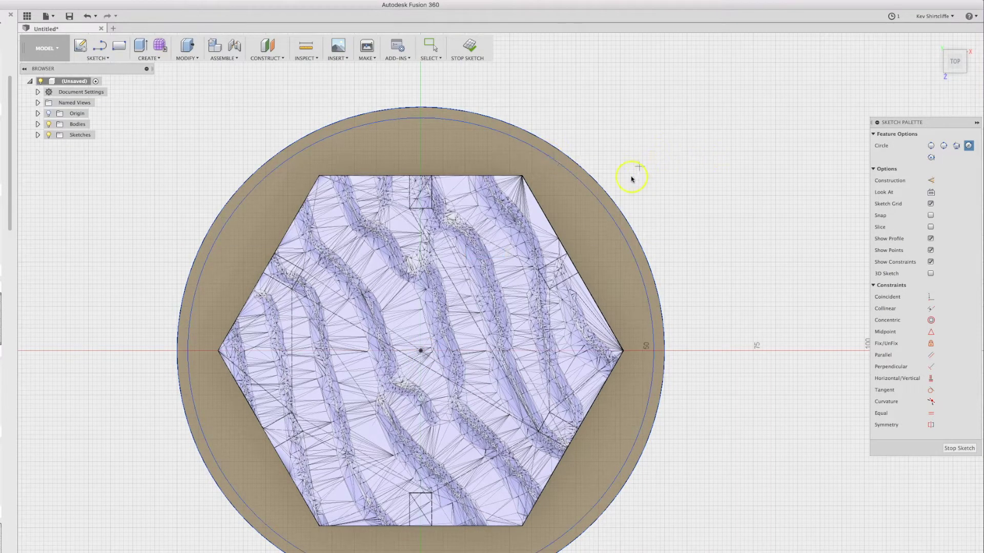
key(Escape)
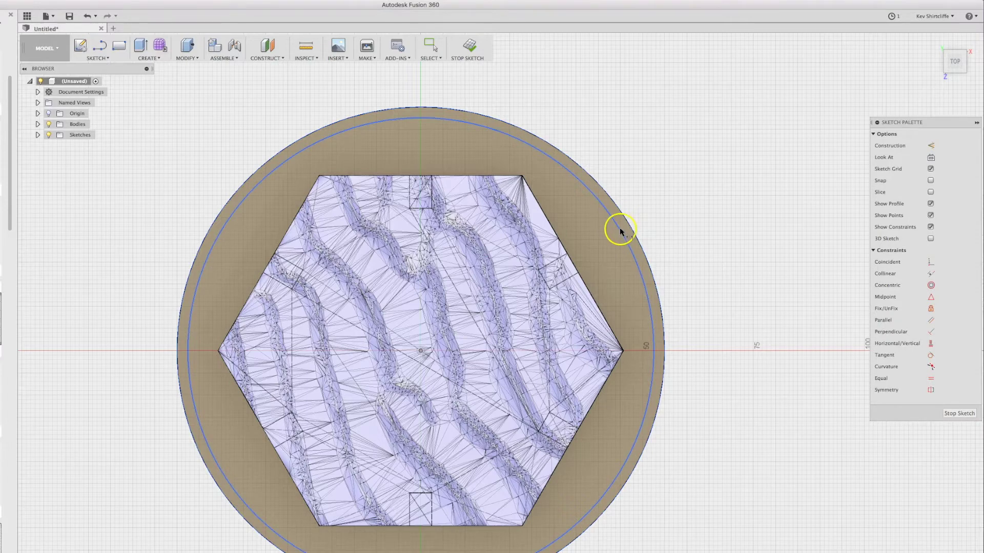
- Dimension the gap between the inner circle and the disc edge to 2 mm
click(619, 231)
key(Escape)
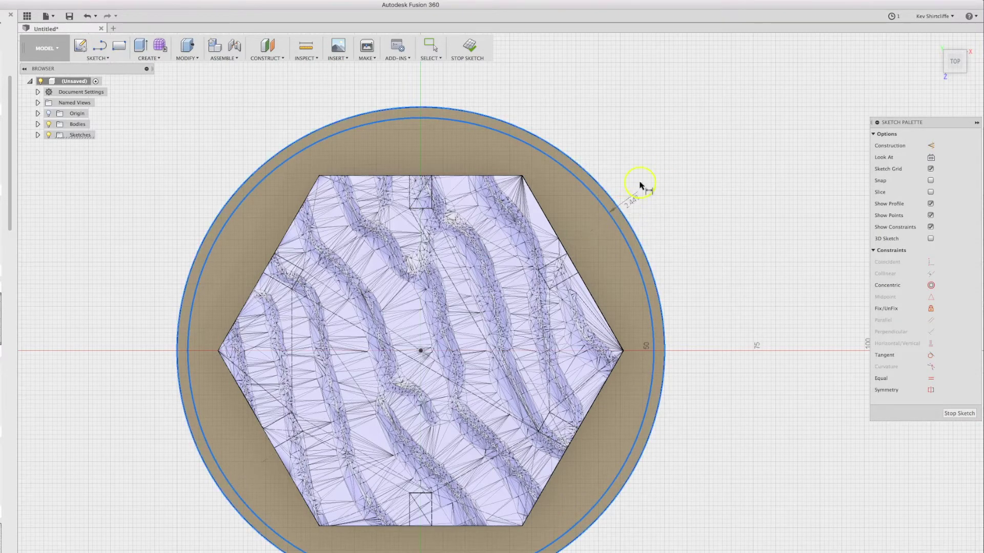
click(659, 165)
text(2.446703)
key(Return)
shift+middle_drag(655, 176, 671, 200)
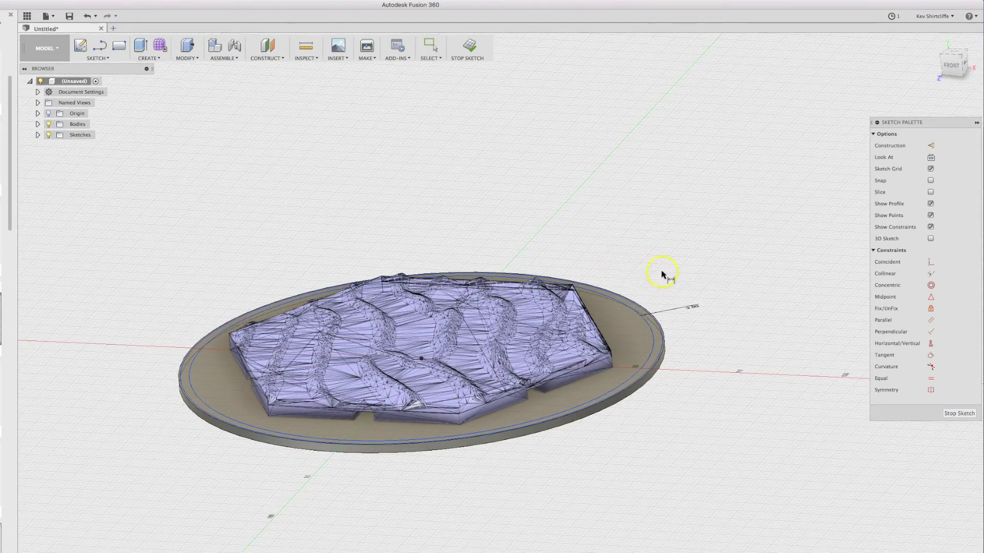
- Extrude the thin outer ring profile up 25 mm as a Join onto the base disc
shift+middle_drag(658, 270, 648, 291)
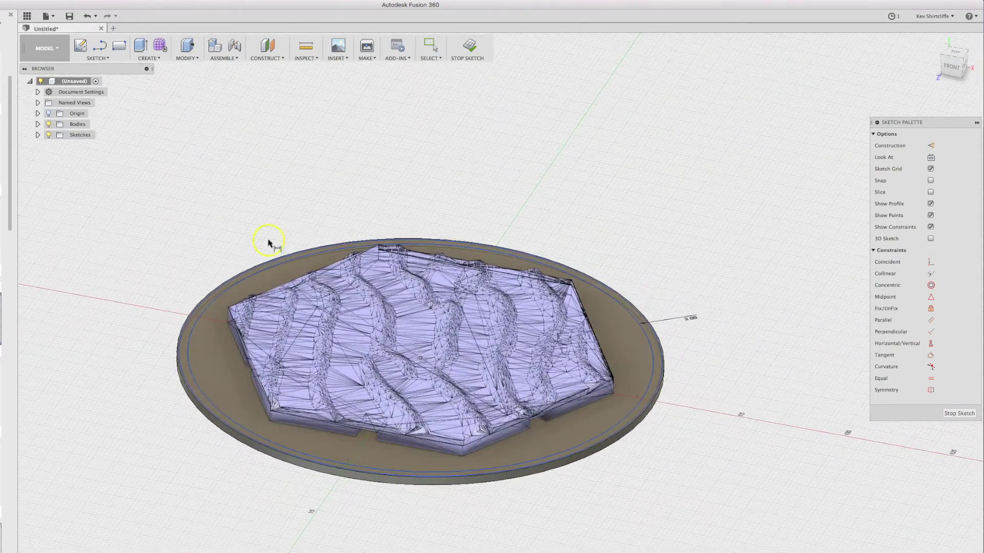
click(139, 46)
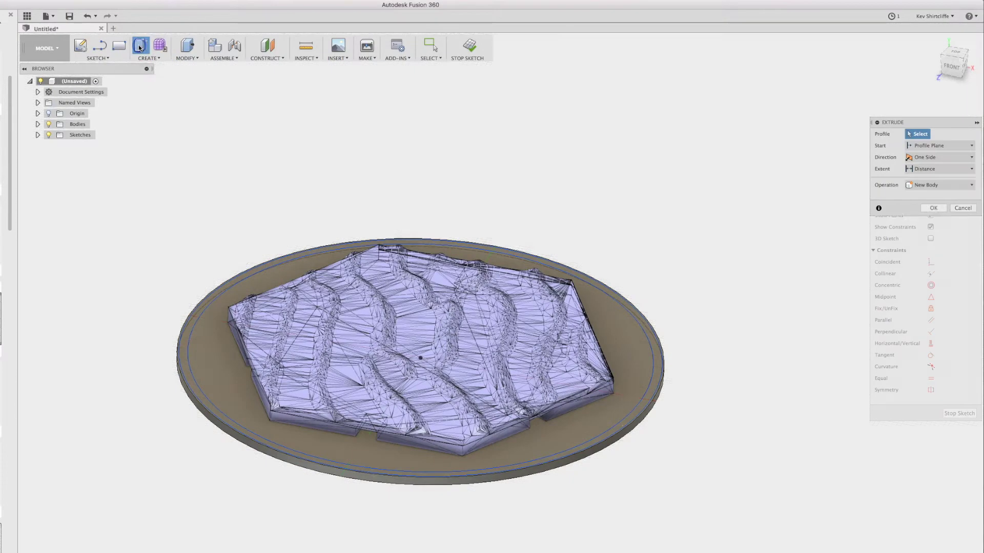
click(623, 304)
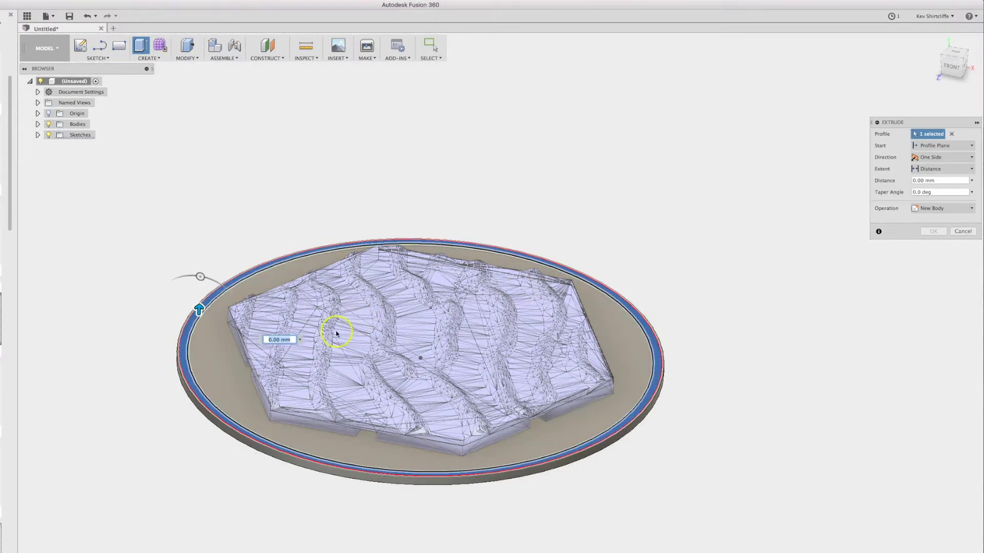
drag(199, 309, 199, 217)
shift+middle_drag(381, 307, 382, 282)
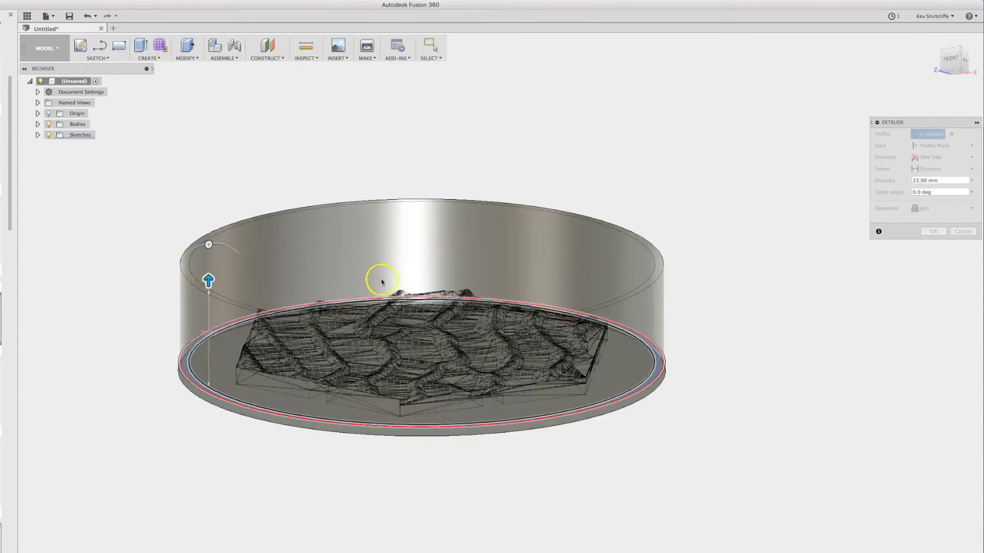
click(951, 60)
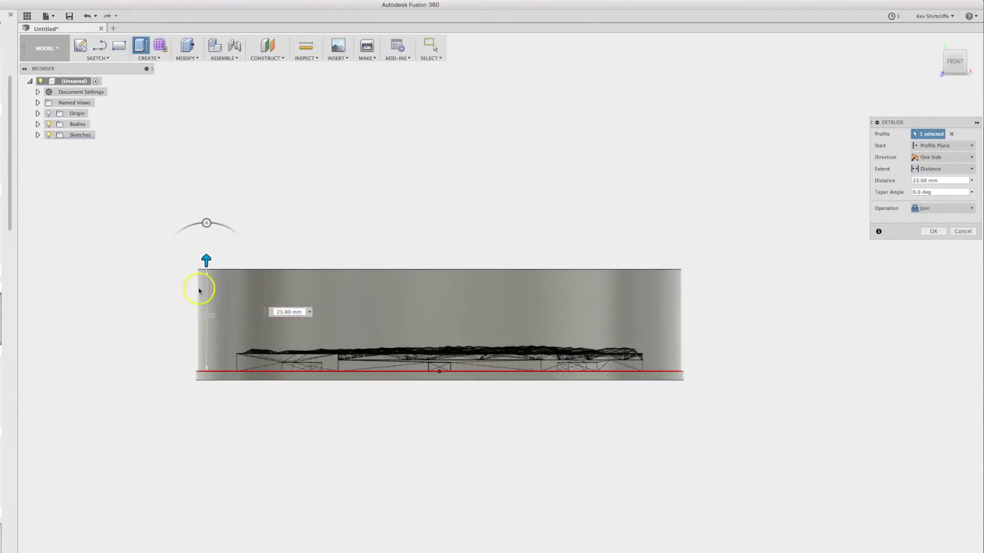
mouse_move(206, 258)
mouse_down()
mouse_move(207, 228)
mouse_move(206, 251)
mouse_up()
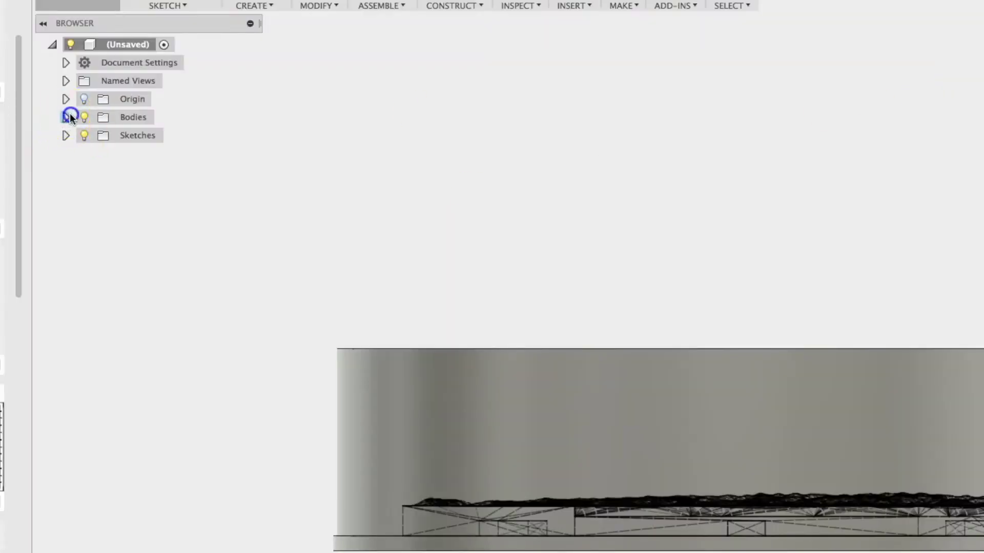
click(67, 118)
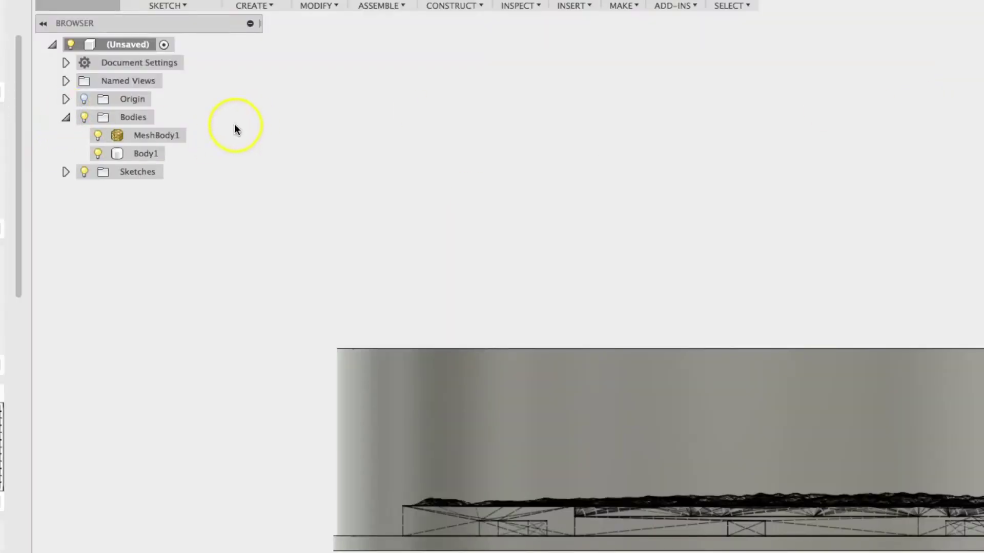
- Convert the mould body to a mesh at Medium refinement, previewing its 1240 triangles
click(155, 134)
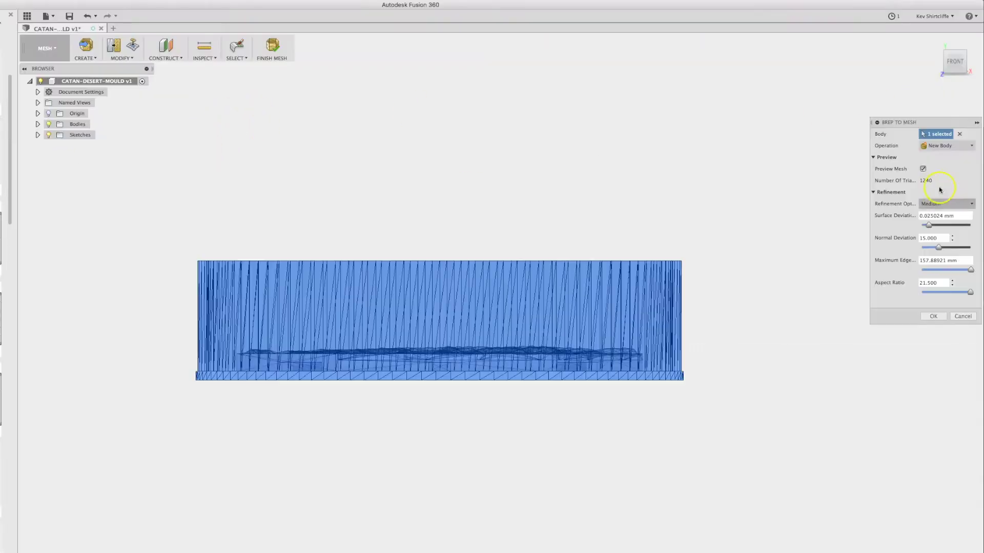
click(962, 316)
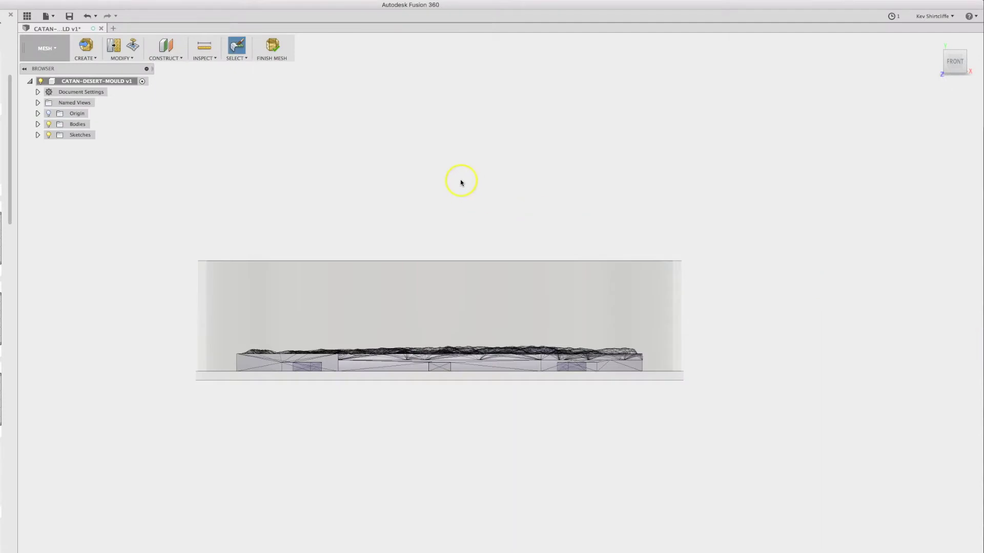
click(85, 57)
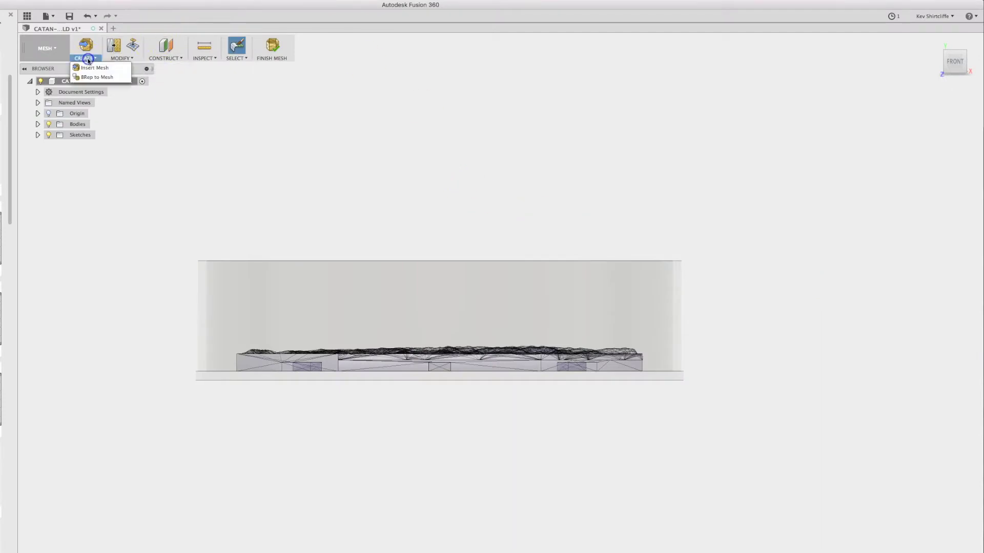
click(95, 77)
click(236, 262)
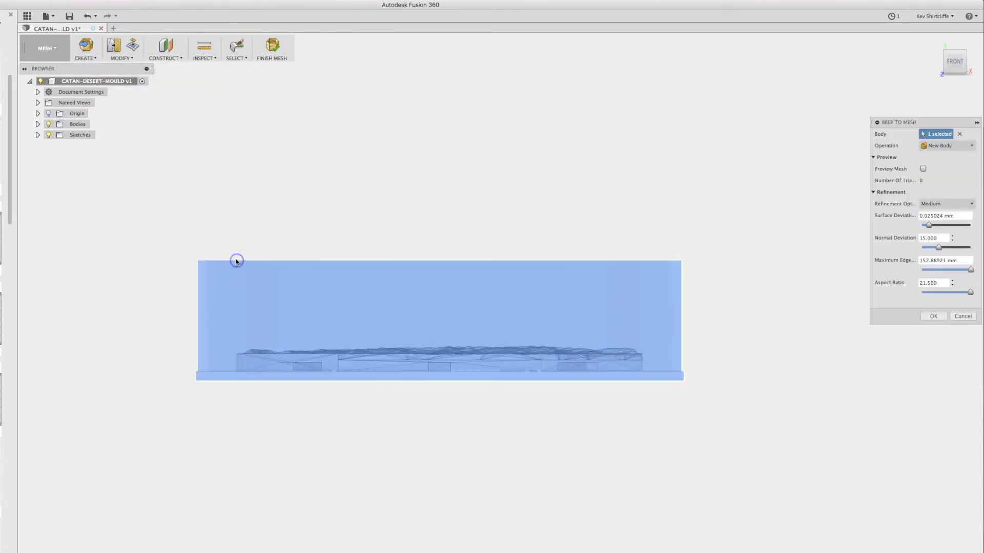
click(923, 169)
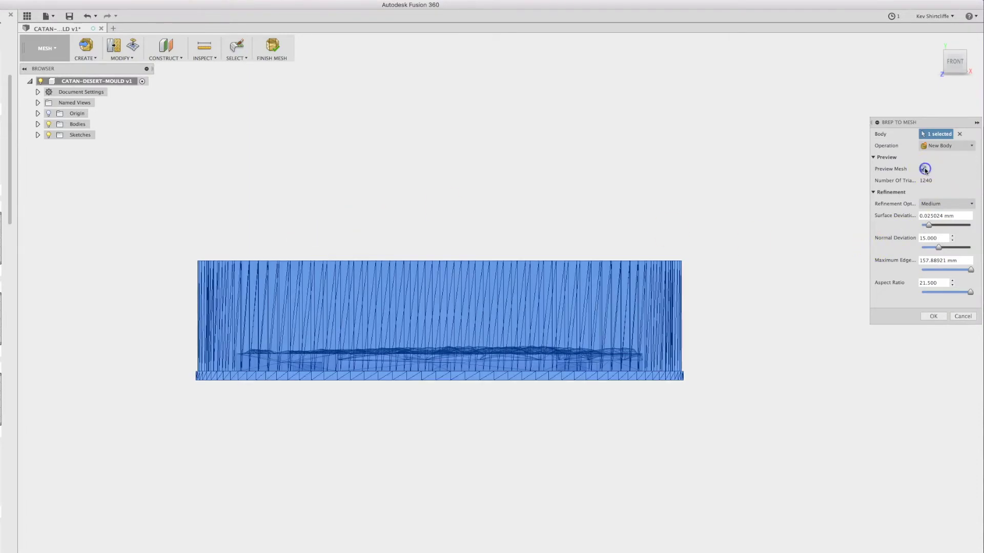
shift+middle_drag(730, 227, 752, 252)
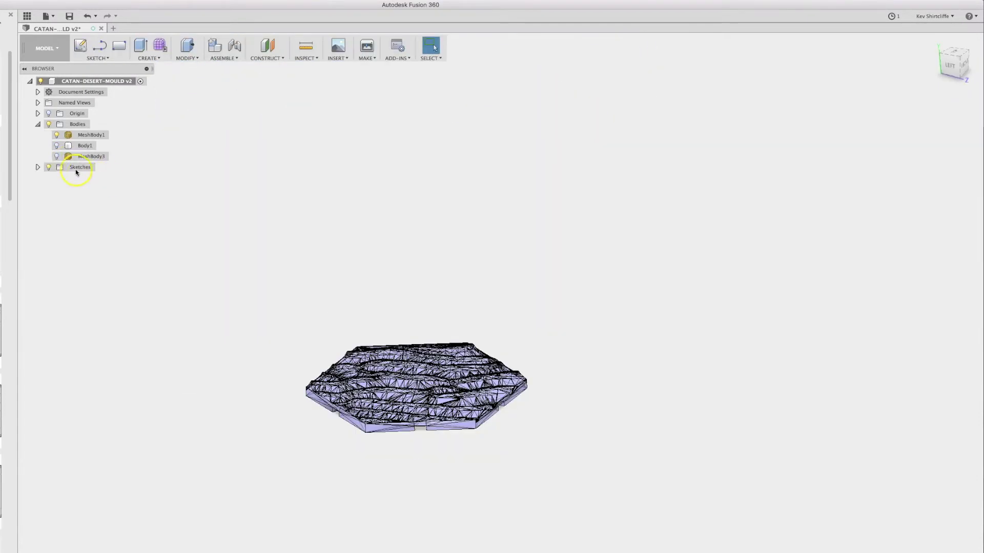
click(56, 156)
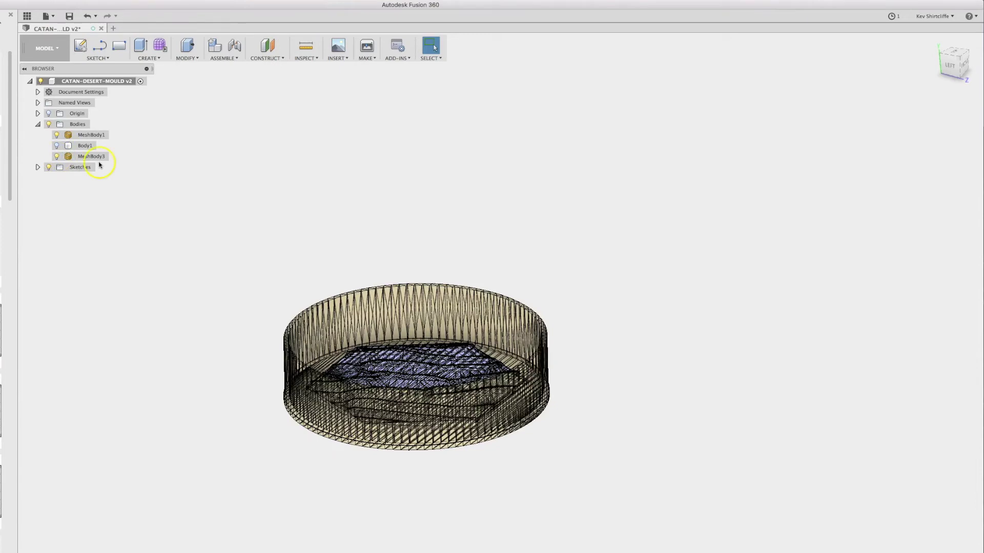
click(57, 156)
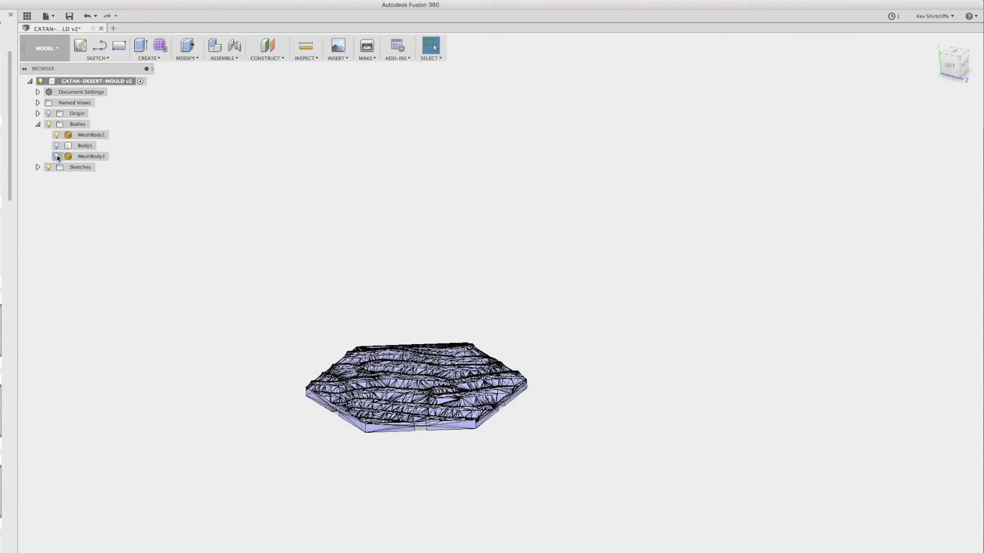
click(57, 157)
click(57, 135)
click(56, 135)
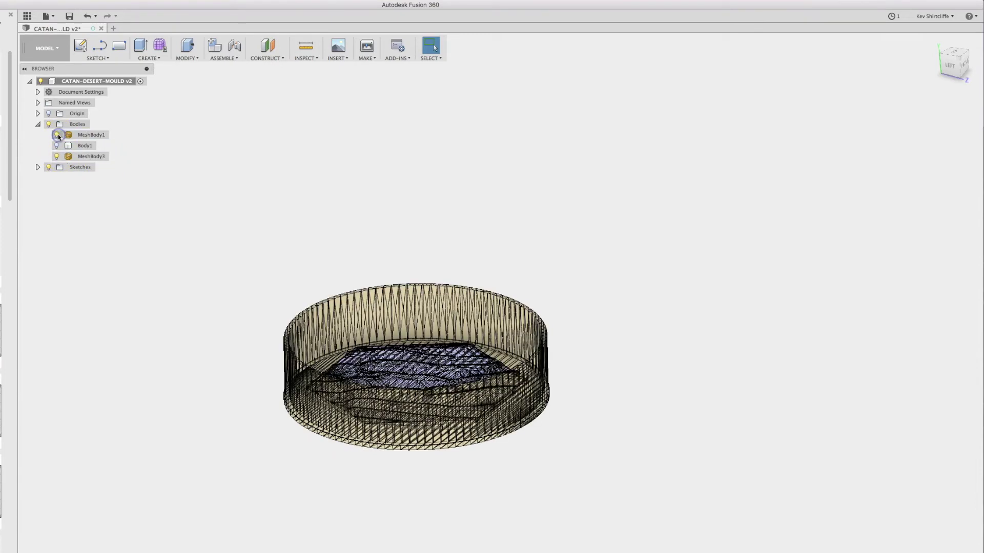
click(160, 59)
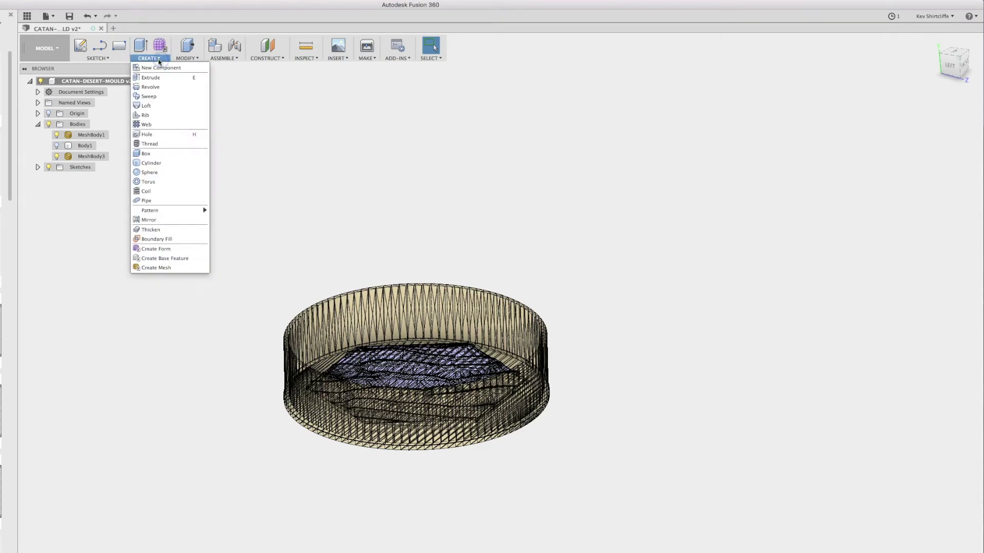
click(152, 268)
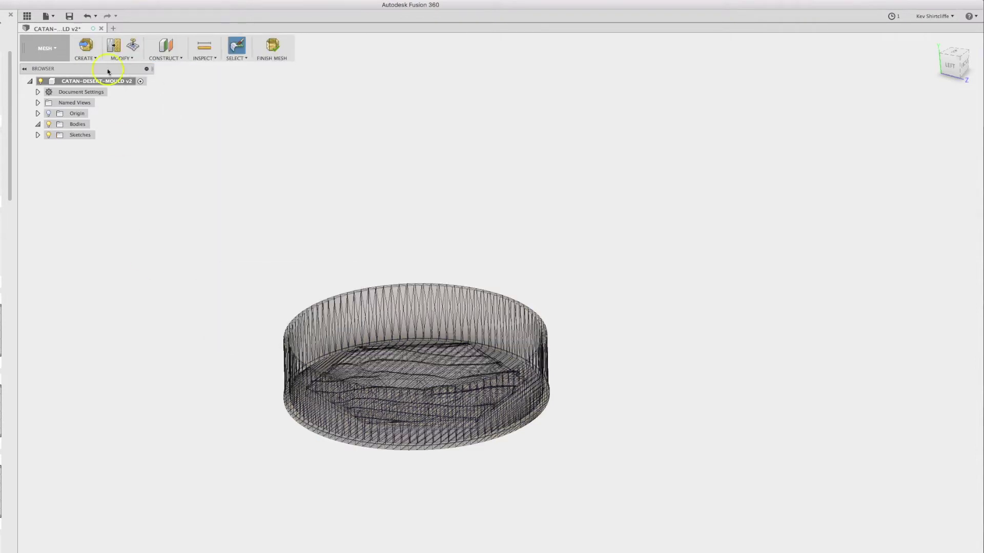
click(118, 57)
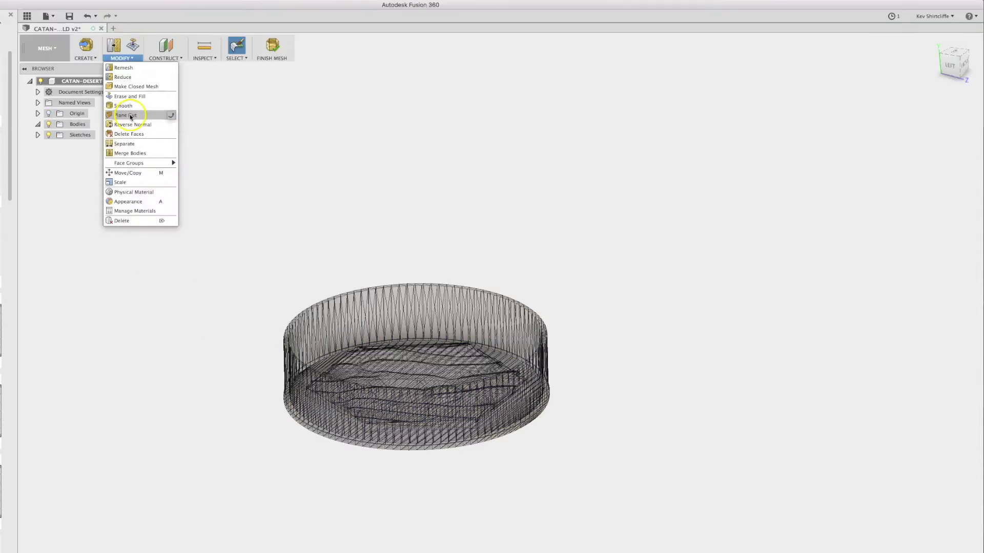
click(131, 153)
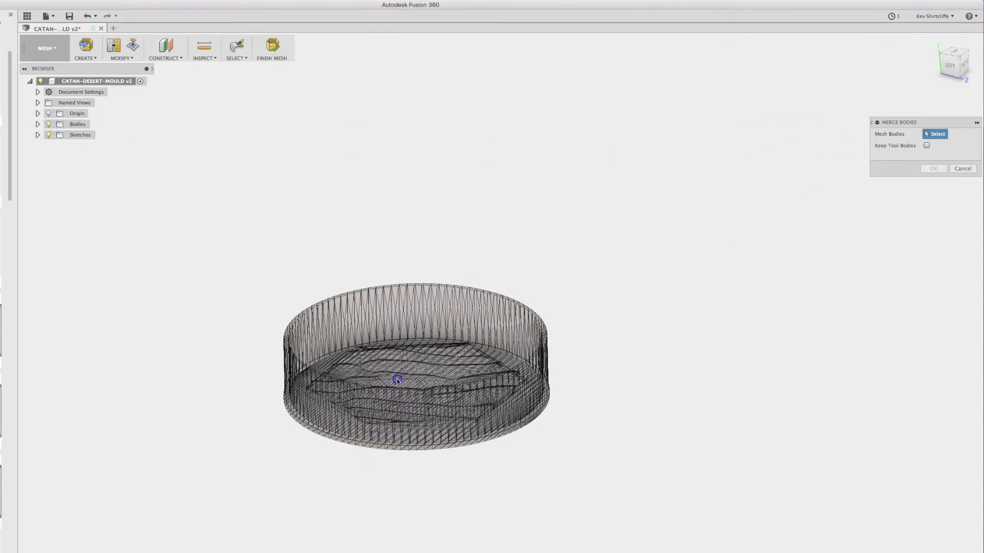
click(487, 306)
shift+middle_drag(487, 307, 678, 270)
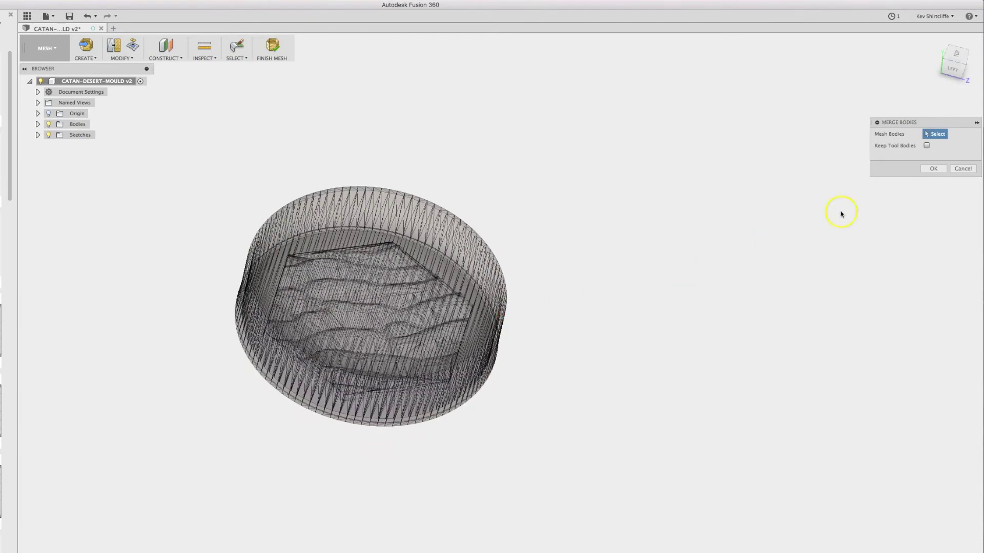
click(962, 168)
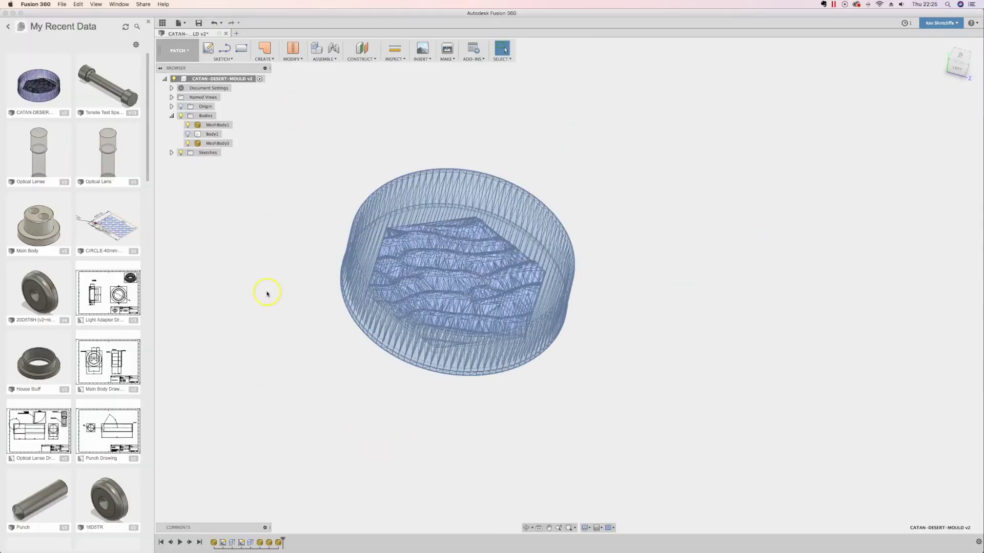
- Turn off design history on the root component and confirm removing the timeline
shift+middle_drag(266, 293, 270, 283)
click(271, 287)
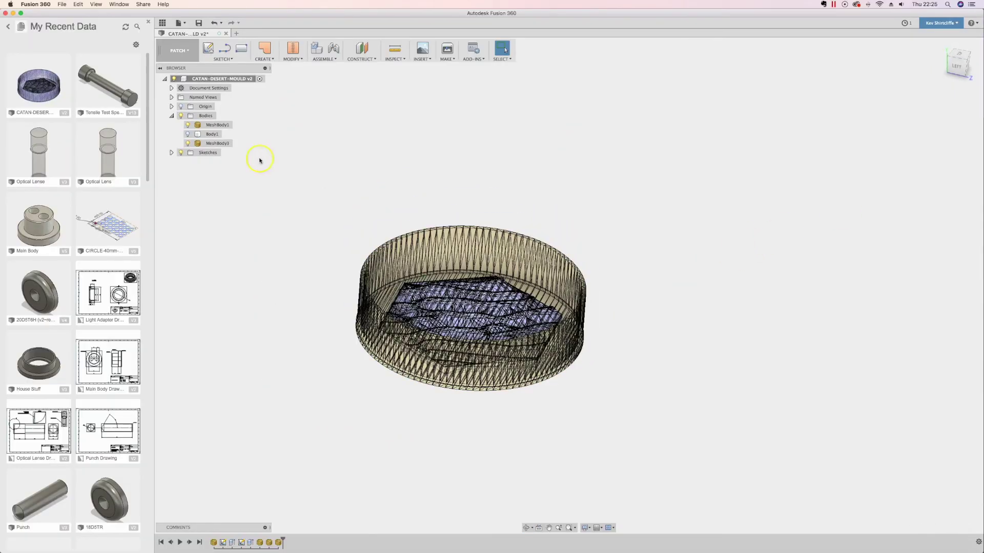
right_click(232, 81)
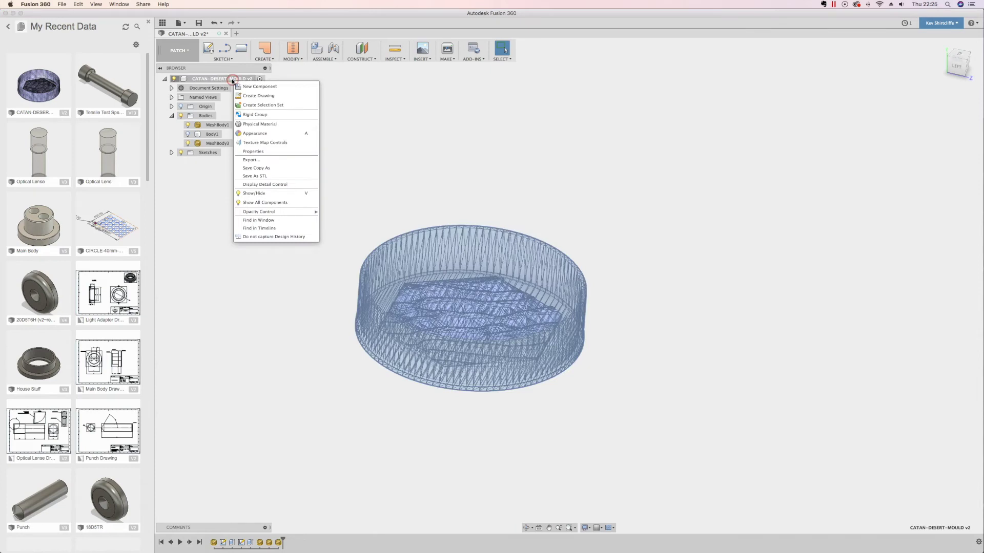
click(270, 237)
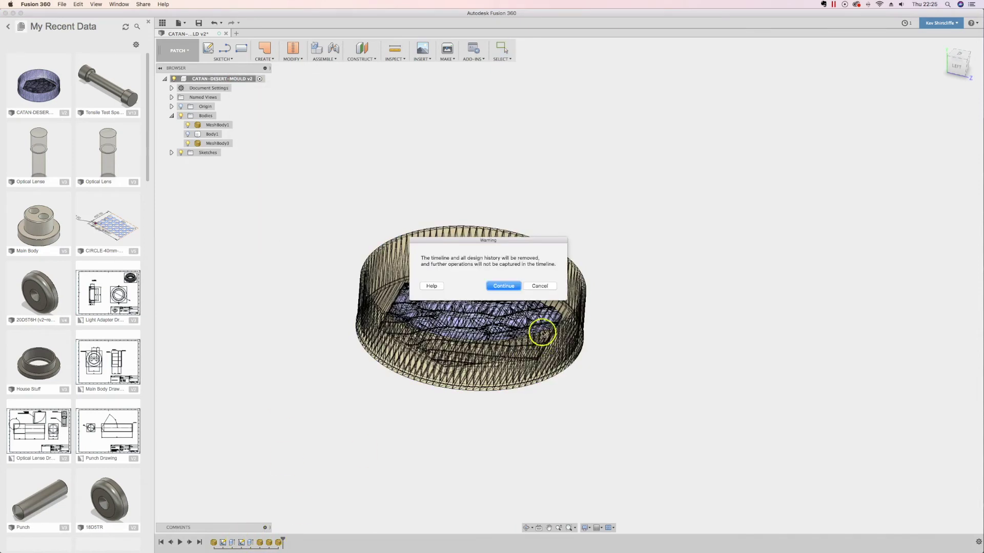
click(511, 290)
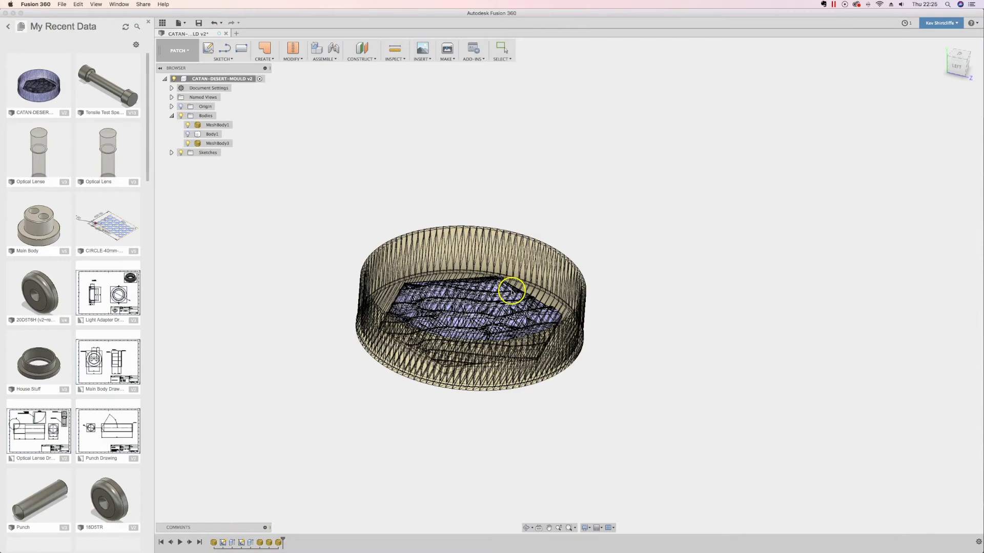
click(171, 49)
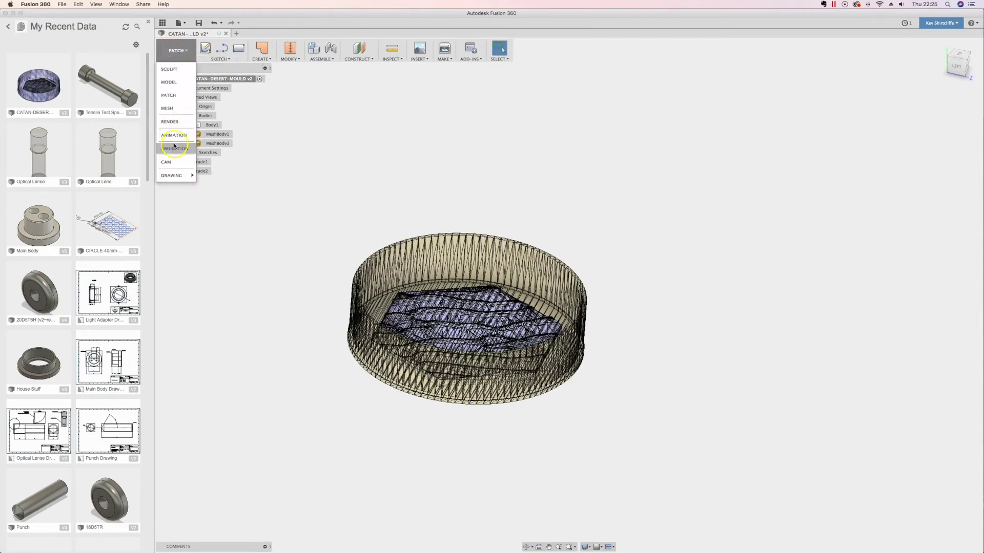
- In the Mesh workspace, merge MeshBody3 and MeshBody1 into a single mesh body
click(177, 109)
click(240, 57)
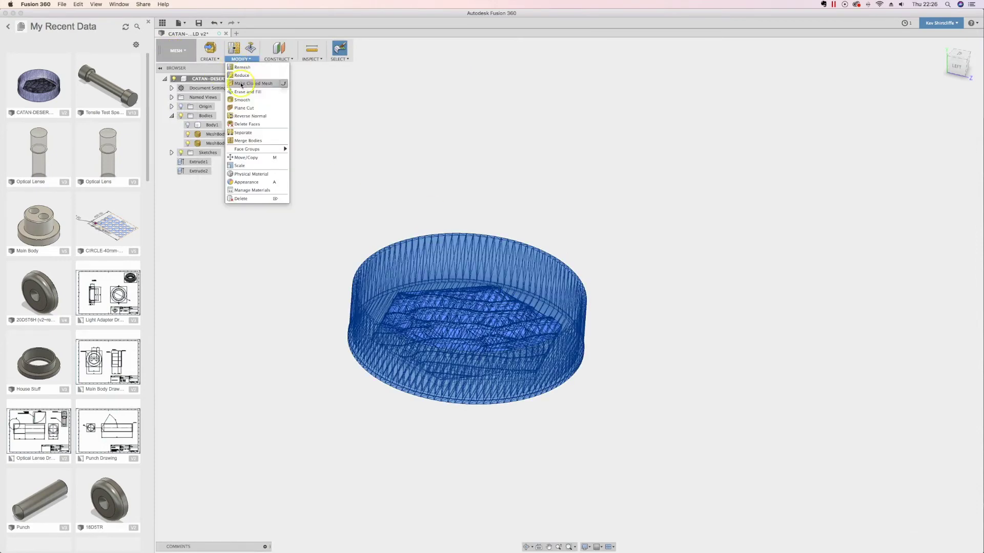
click(247, 141)
click(218, 143)
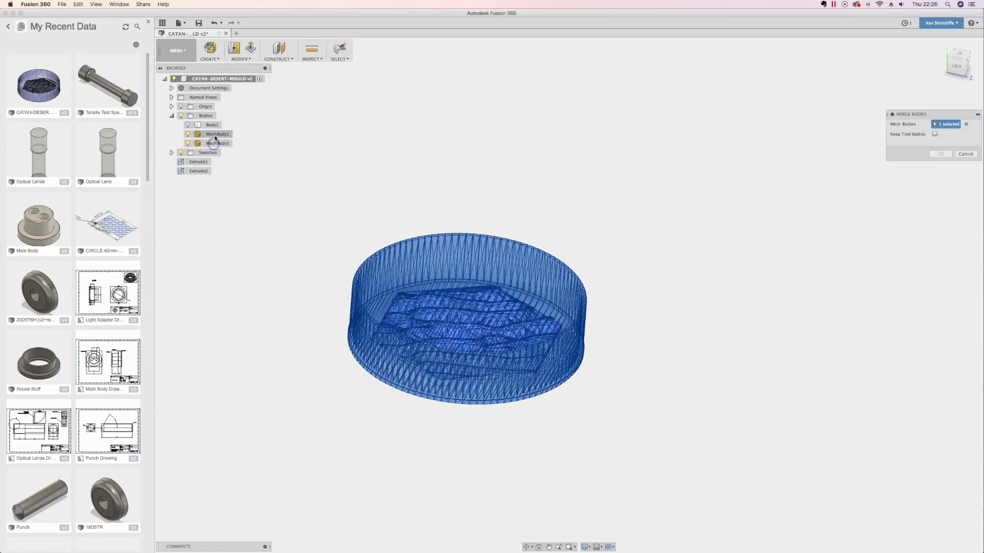
click(215, 134)
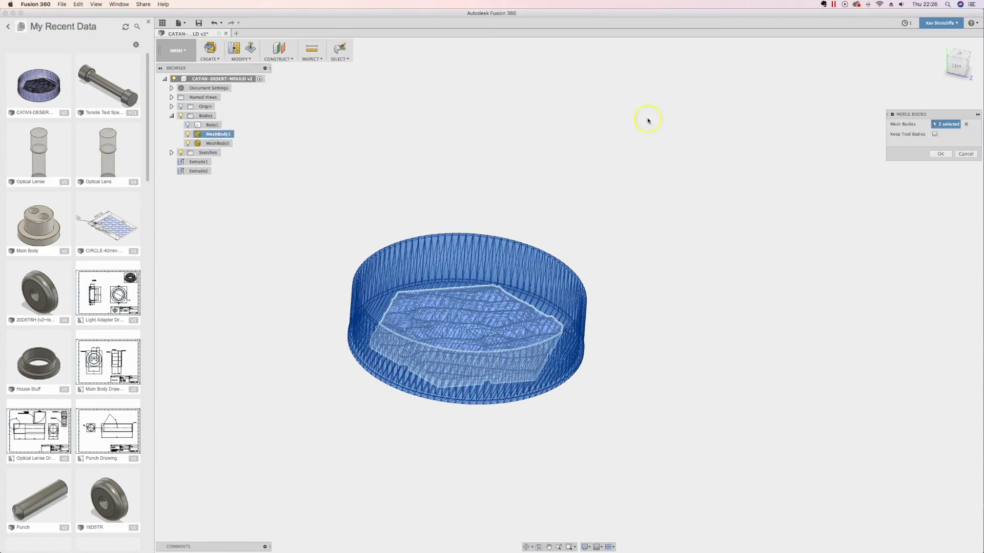
click(942, 154)
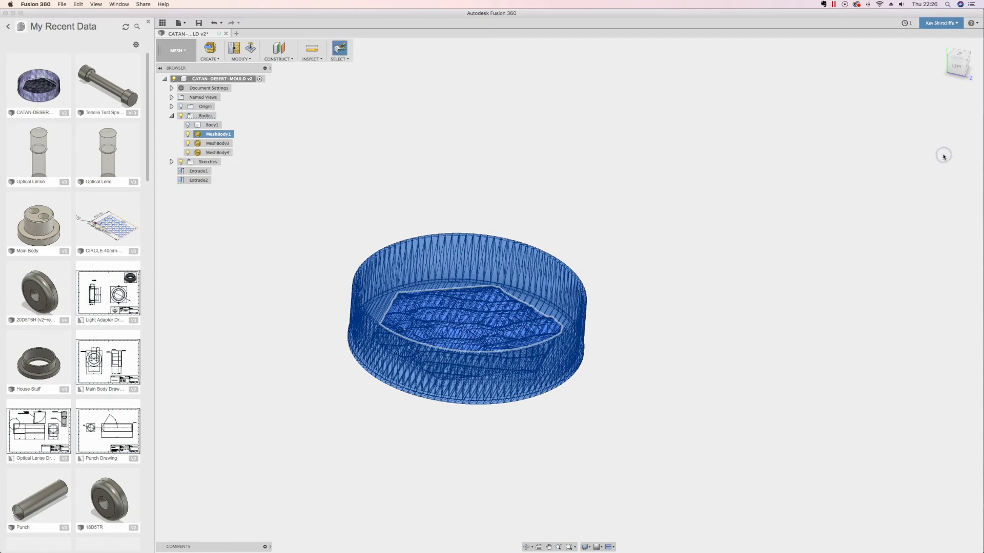
- Save the merged MeshBody4 as an STL file
click(888, 167)
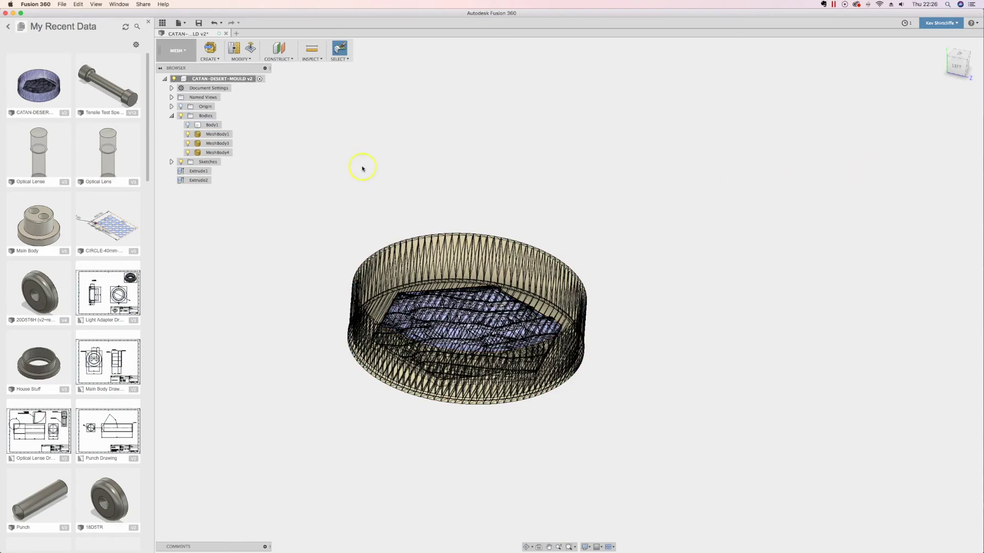
click(218, 152)
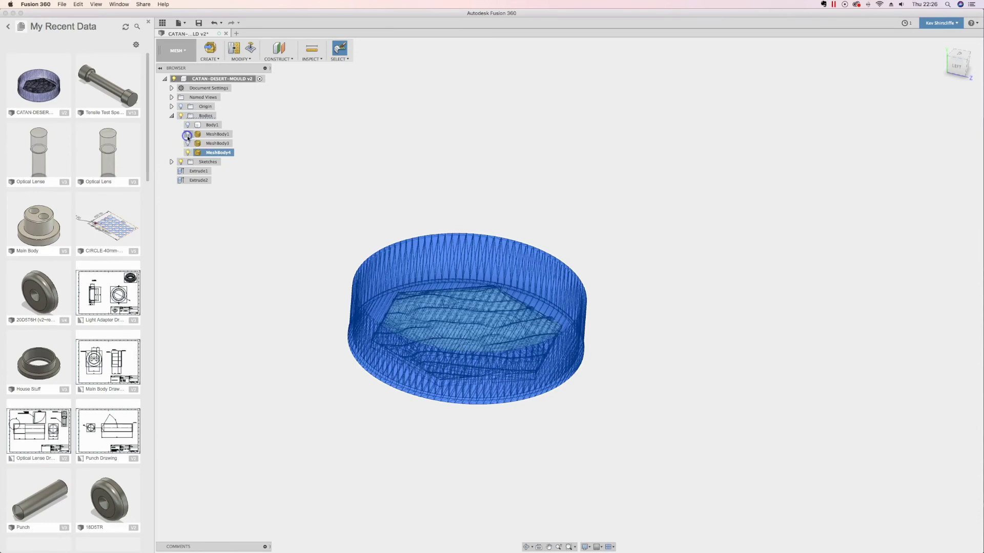
click(303, 175)
shift+middle_drag(320, 181, 275, 175)
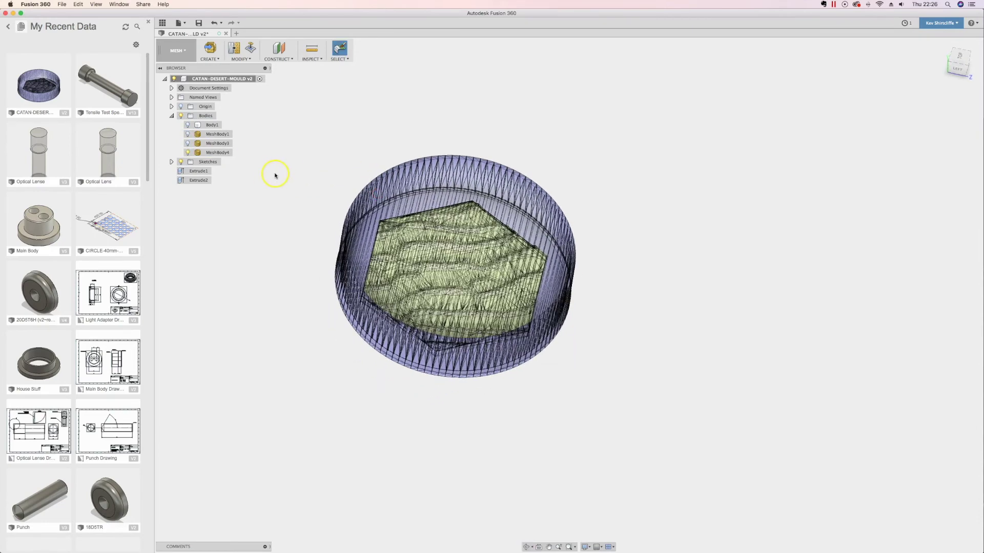
click(216, 154)
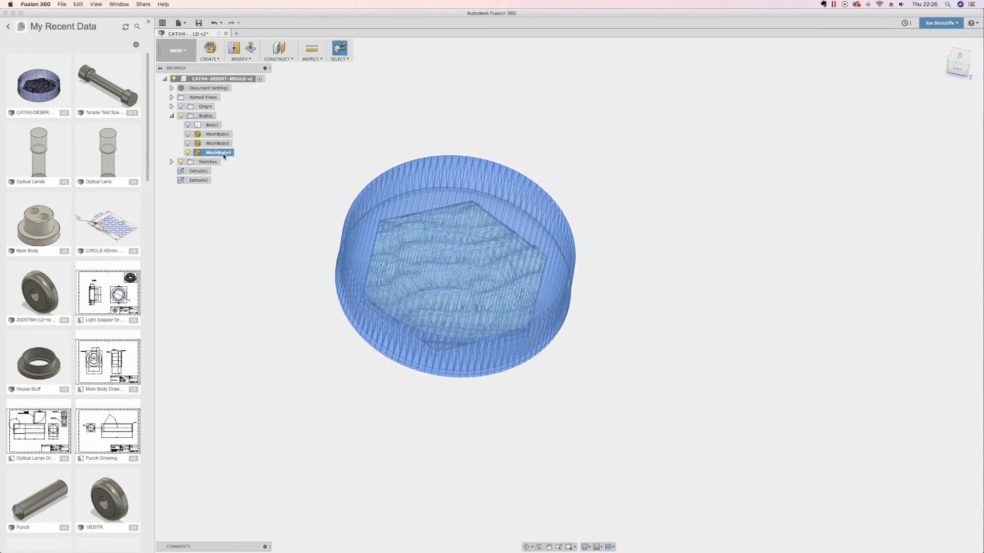
right_click(223, 155)
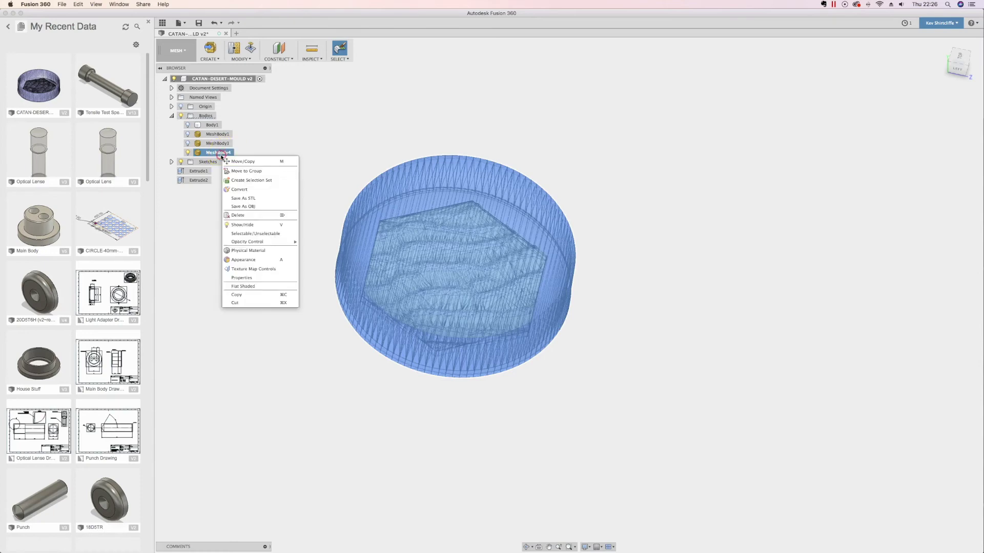
click(257, 199)
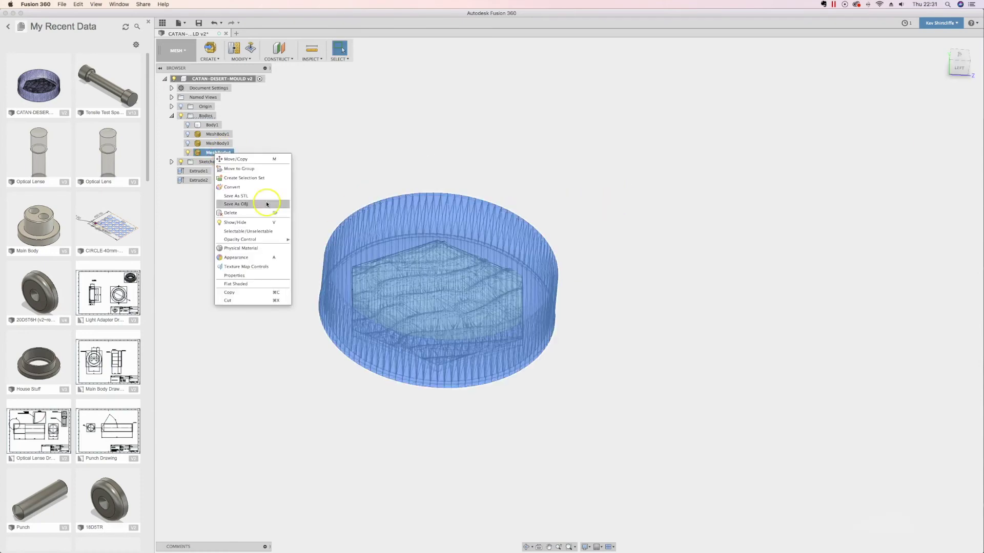
click(257, 200)
click(940, 224)
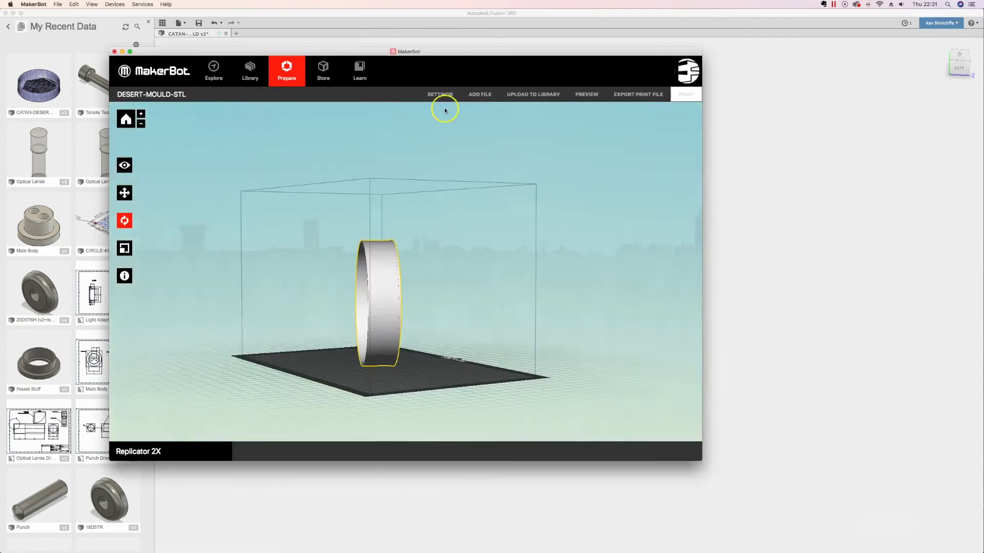
- Rotate the mould upright on the Replicator 2X build plate so its cavity faces up
click(124, 221)
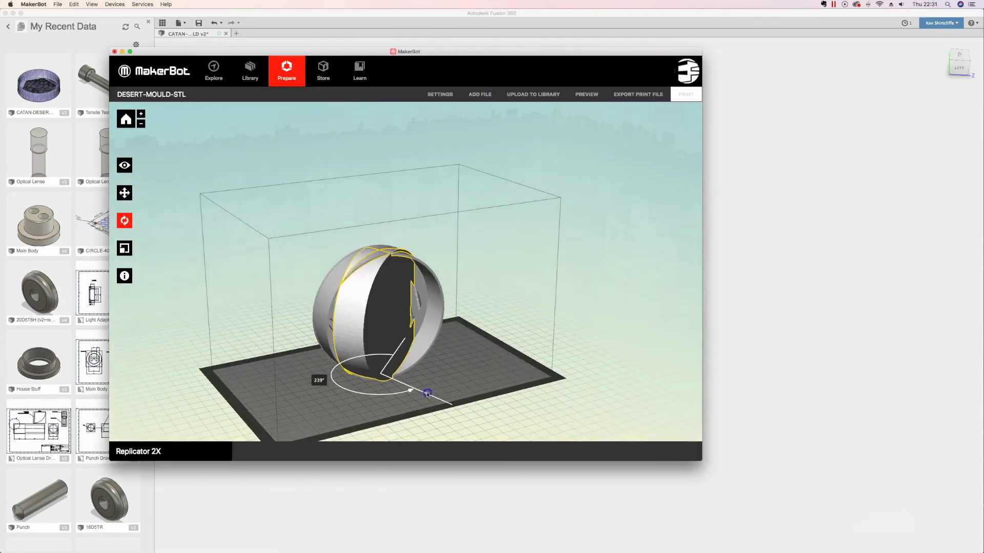
drag(266, 313, 348, 303)
scroll(459, 331, up, 5)
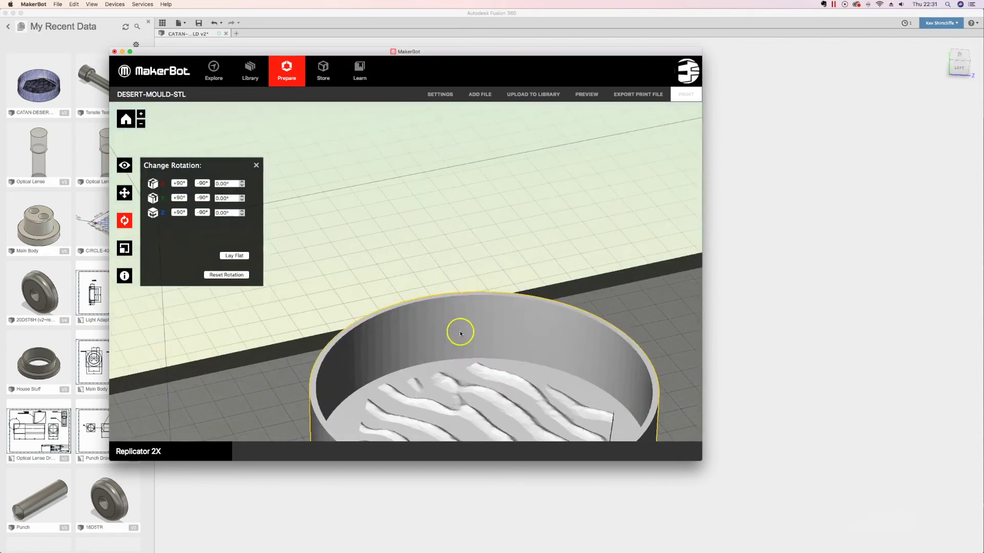
drag(476, 369, 498, 348)
scroll(536, 378, down, 5)
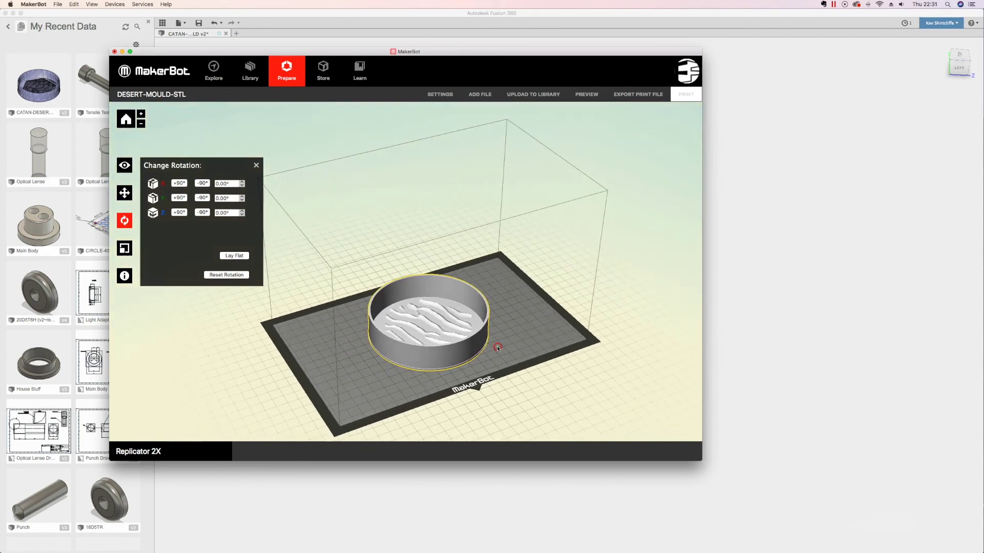